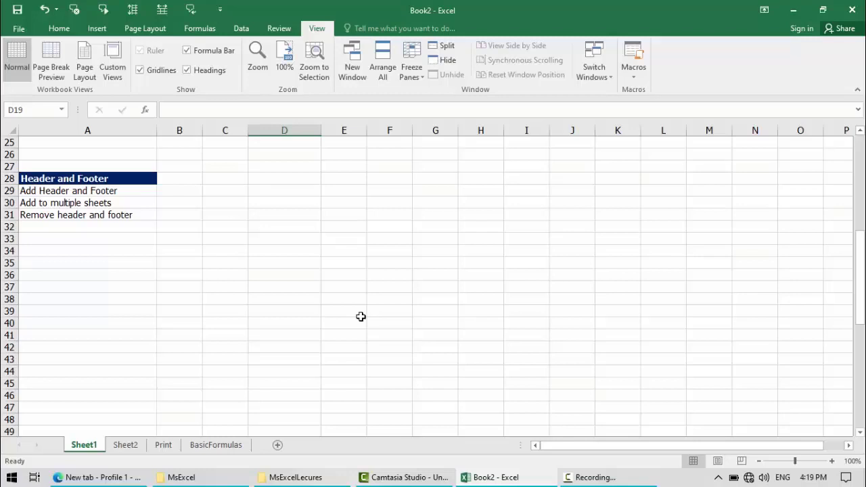
Step: Examine Sheet1's page divisions from the first row in Page Break Preview
click(185, 251)
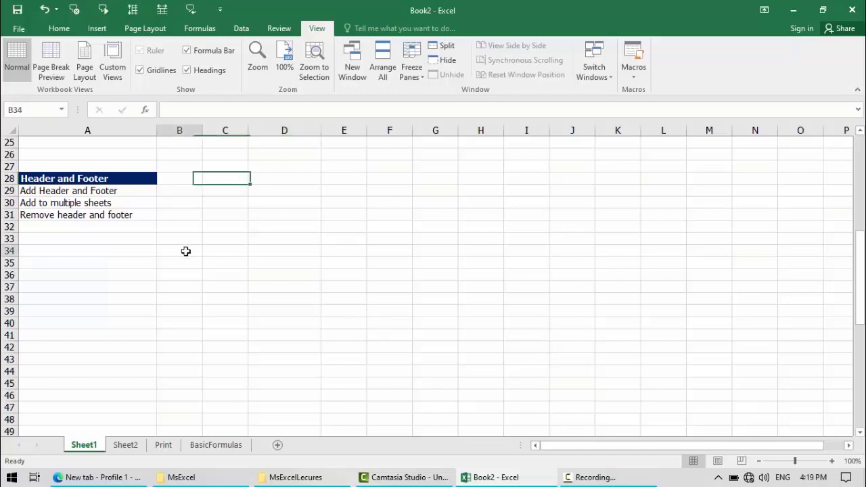
scroll(185, 251, down, 1)
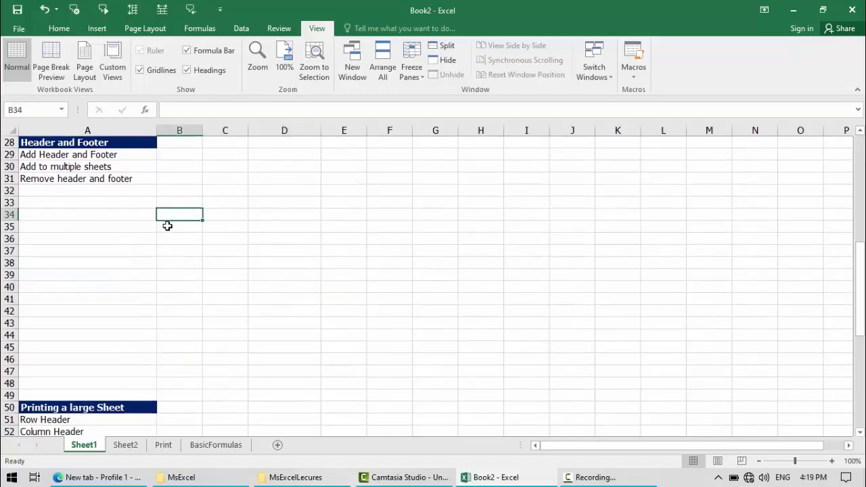
scroll(167, 226, up, 1)
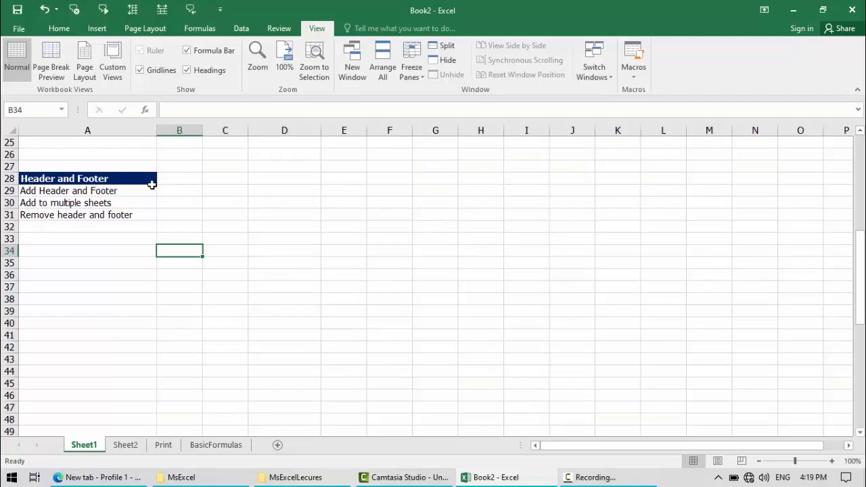
click(48, 58)
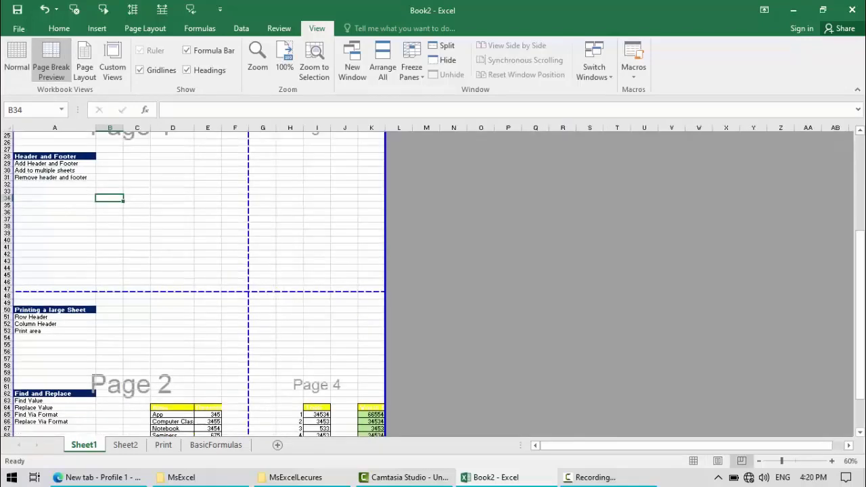
drag(861, 264, 858, 155)
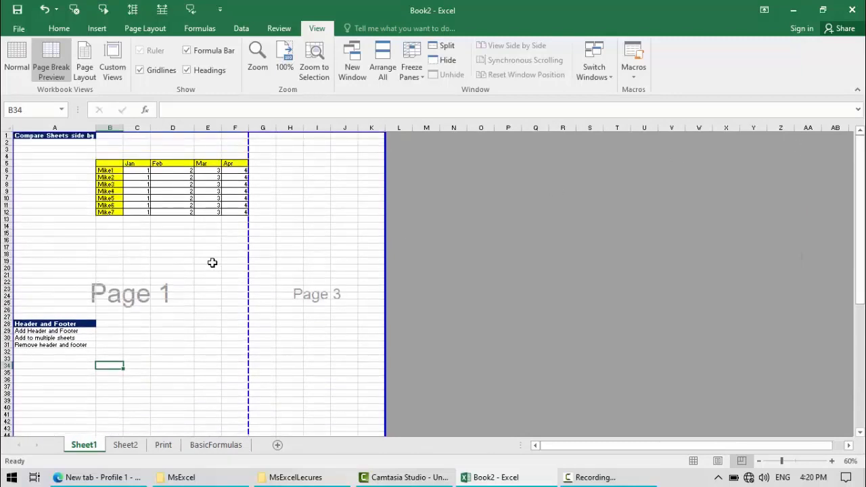
Step: Show Sheet1 in Page Layout view and insert the AfghanUstad logo picture into the right header section
click(85, 63)
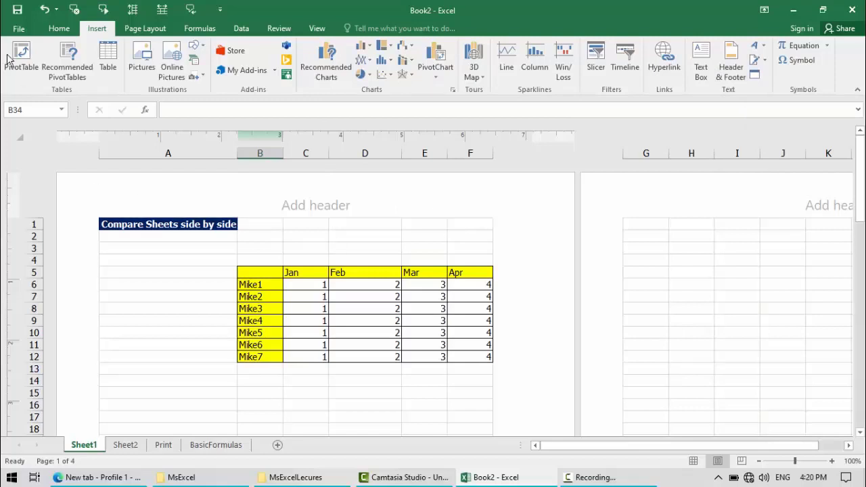
click(316, 28)
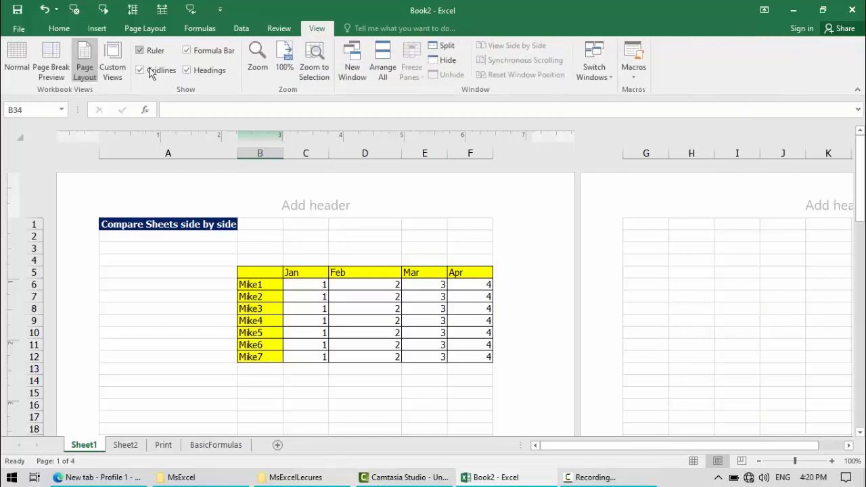
click(423, 201)
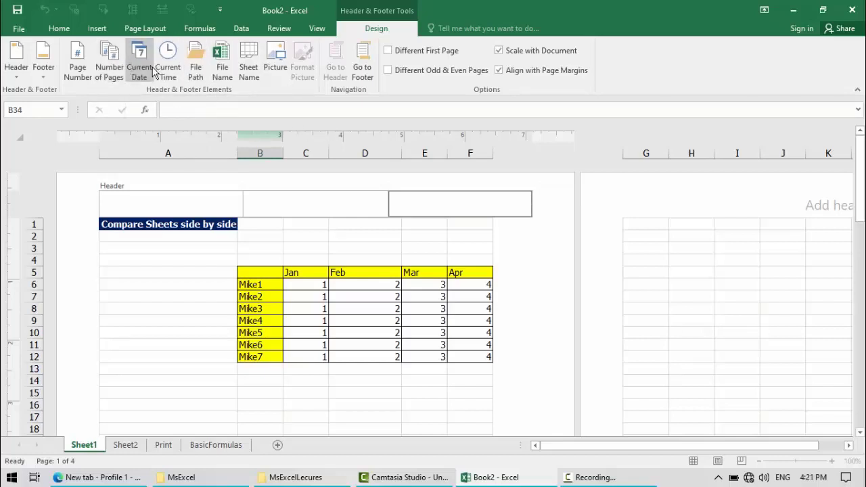
click(289, 73)
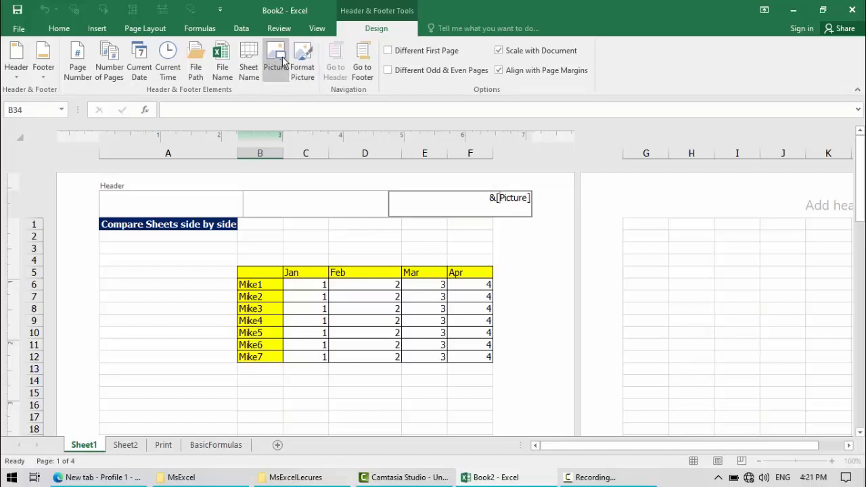
click(454, 243)
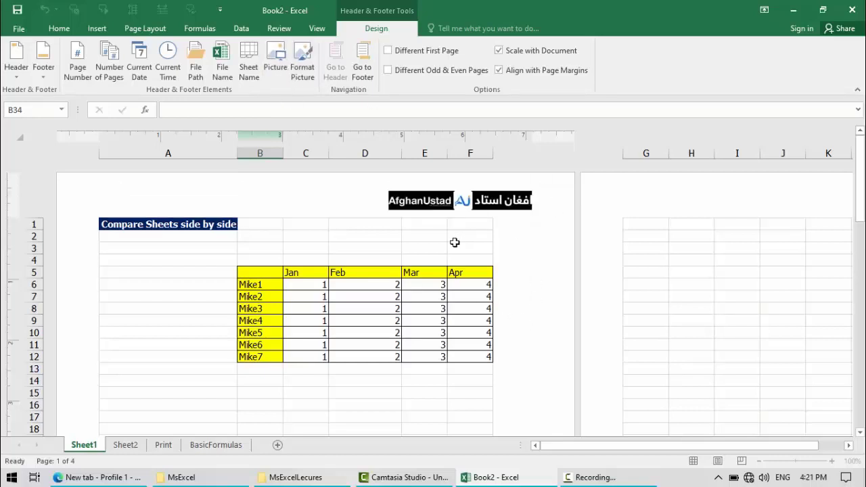
click(478, 203)
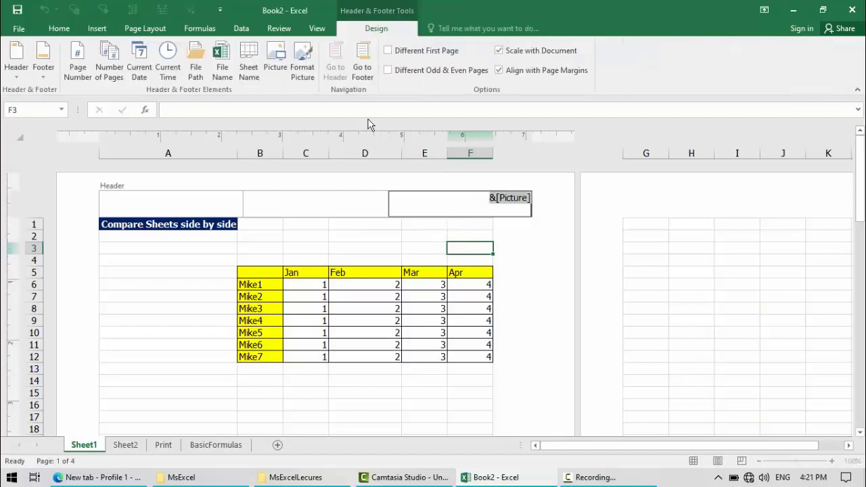
click(276, 60)
click(411, 283)
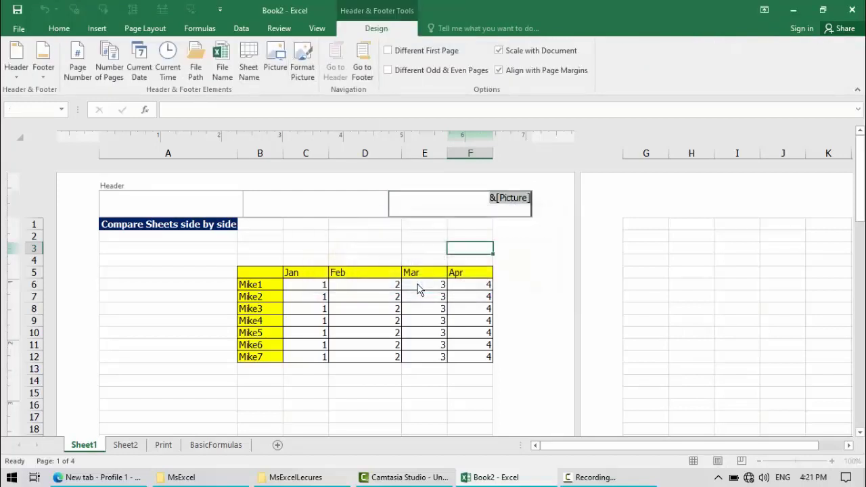
click(425, 268)
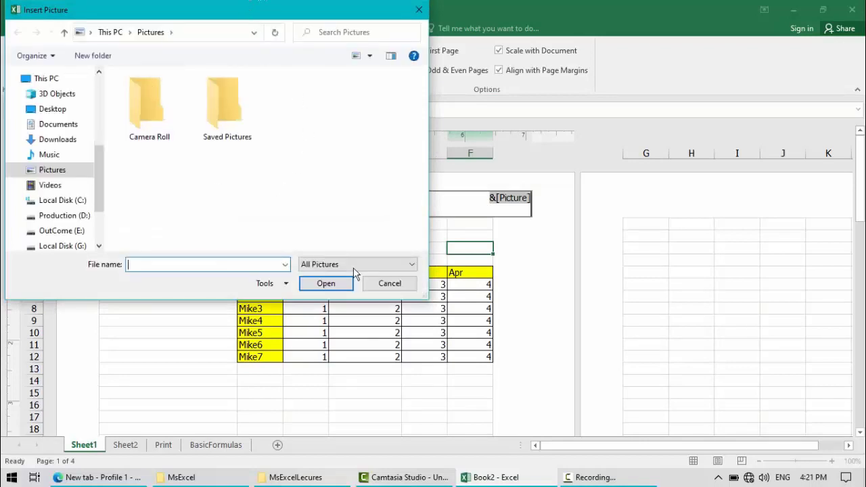
click(376, 282)
click(520, 243)
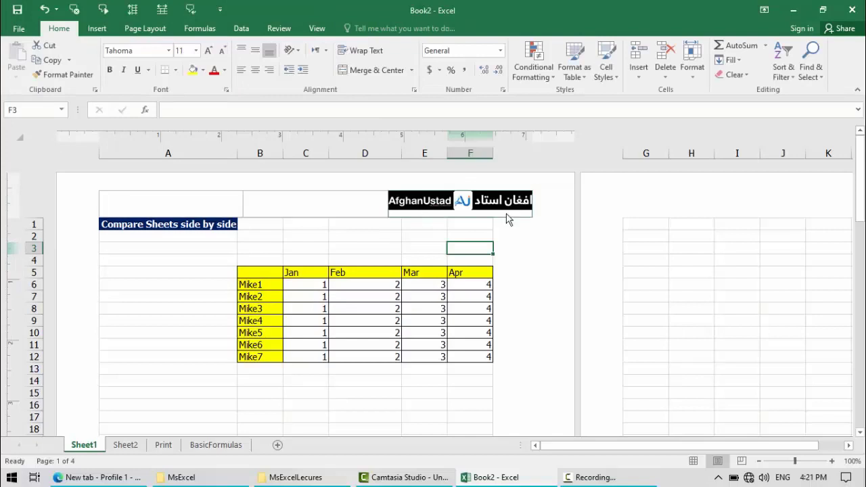
Step: Enlarge the logo in the right header section to a width of 2.95" with the aspect ratio locked
click(444, 203)
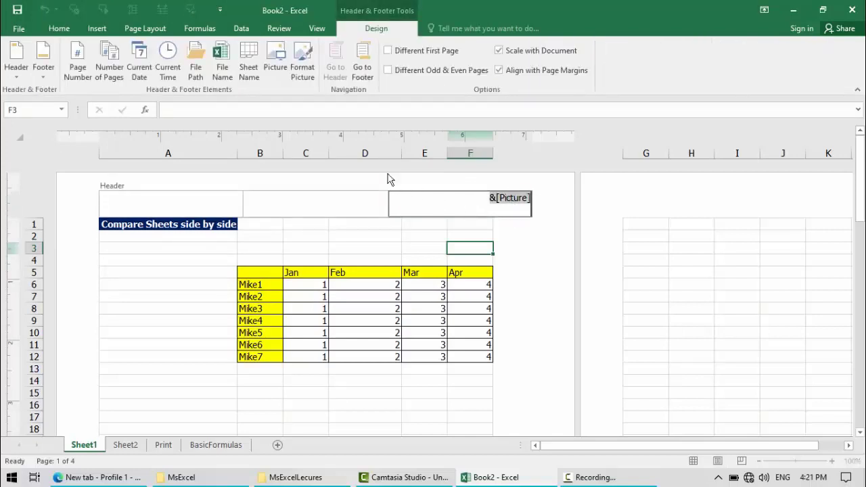
click(303, 59)
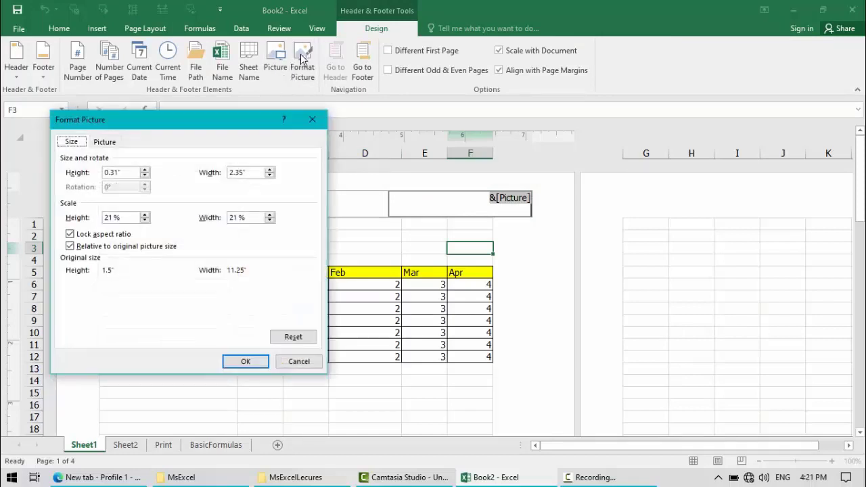
drag(237, 119, 333, 95)
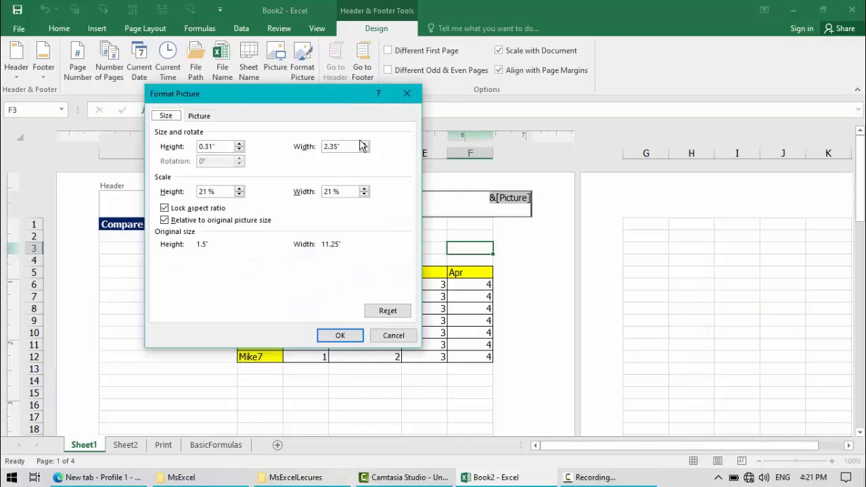
click(365, 144)
click(364, 144)
click(365, 144)
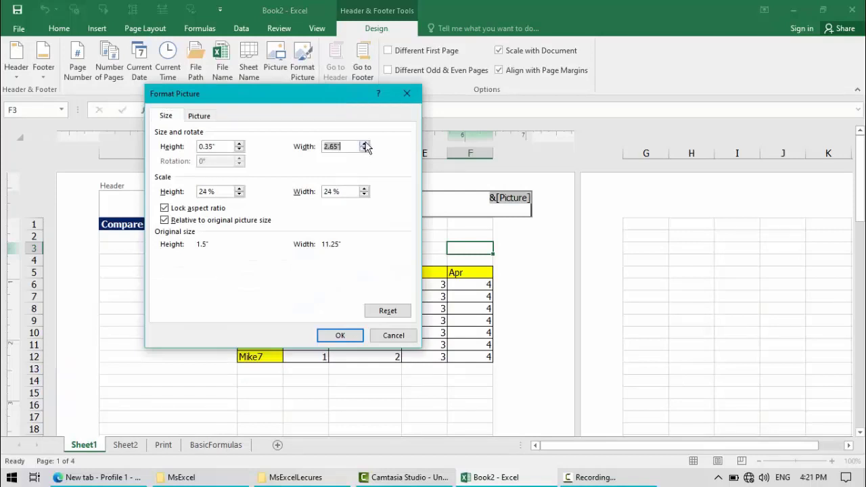
click(340, 335)
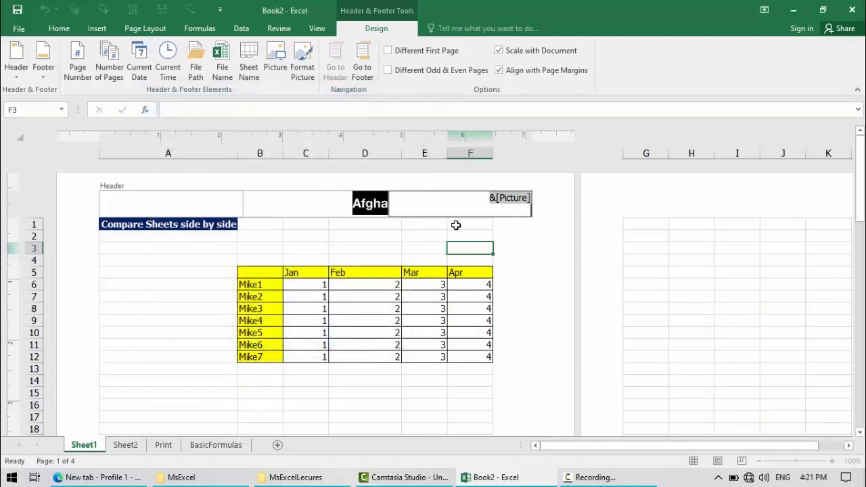
click(417, 237)
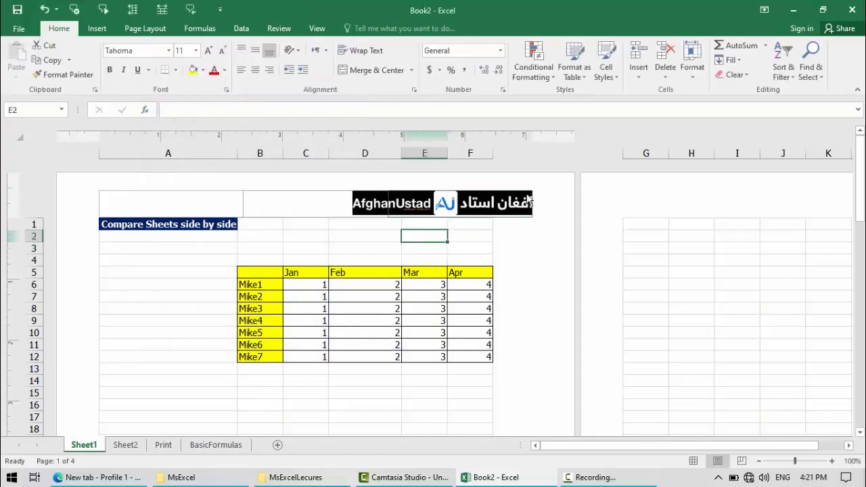
Step: Reduce the header logo's width to 1.95" with the aspect ratio locked
click(443, 207)
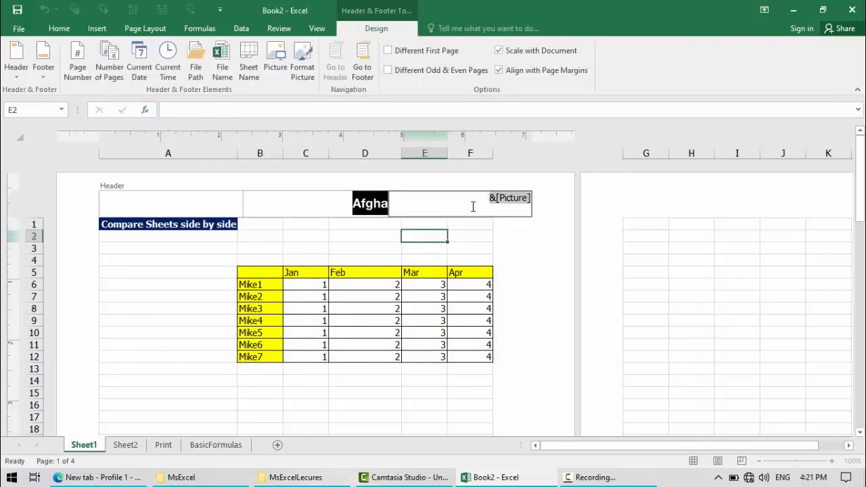
click(302, 59)
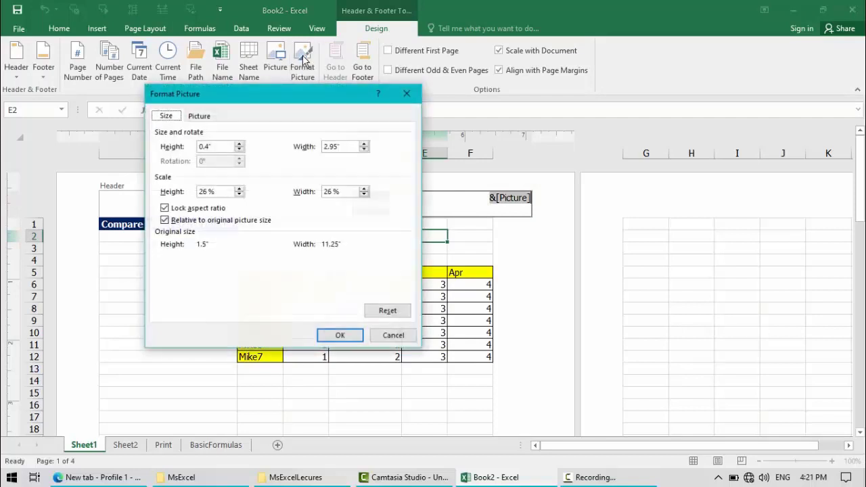
click(363, 153)
click(363, 153)
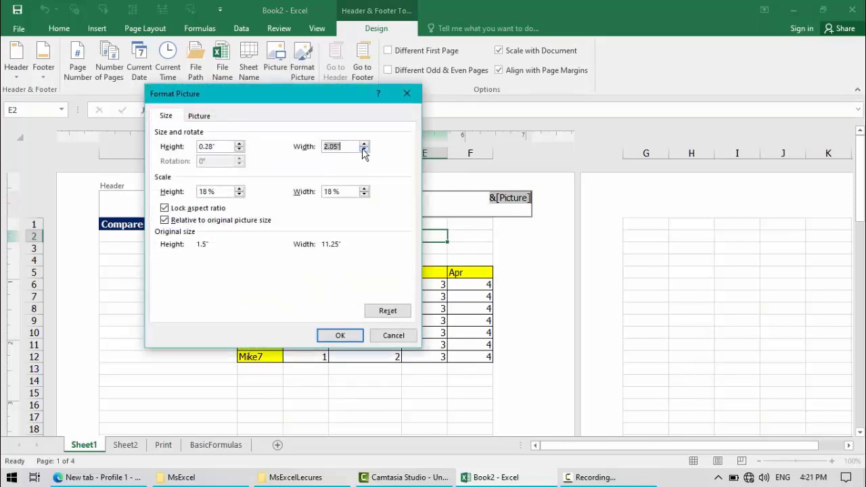
click(363, 152)
click(340, 335)
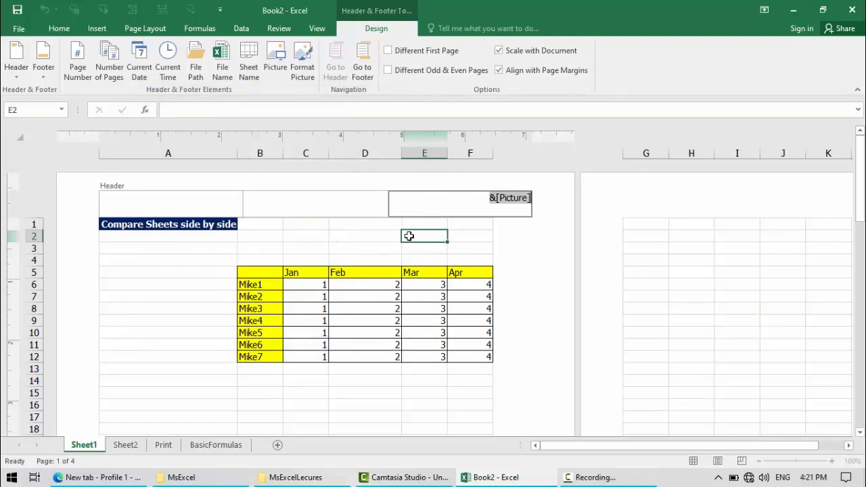
click(358, 248)
Step: Review the header logo's size and scale settings in Format Picture
click(457, 204)
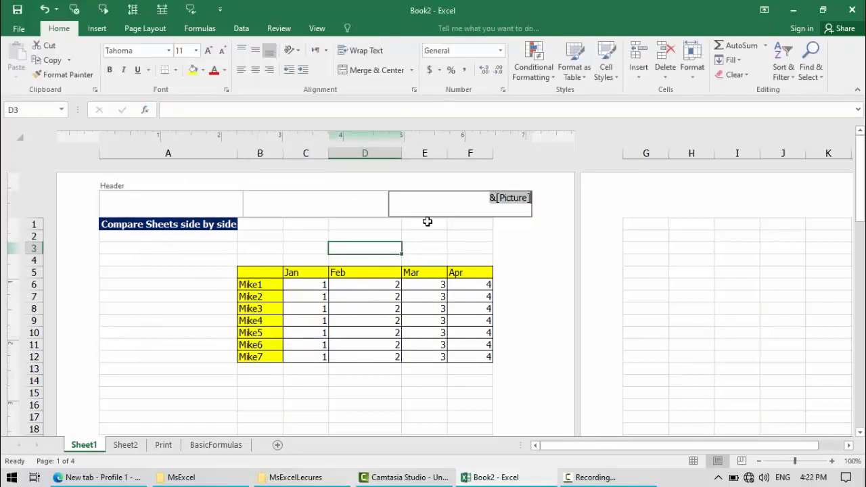
click(303, 68)
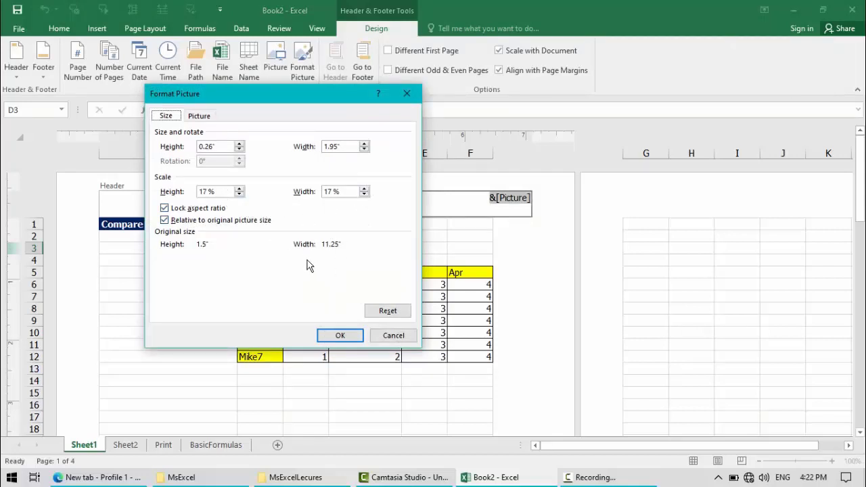
click(338, 335)
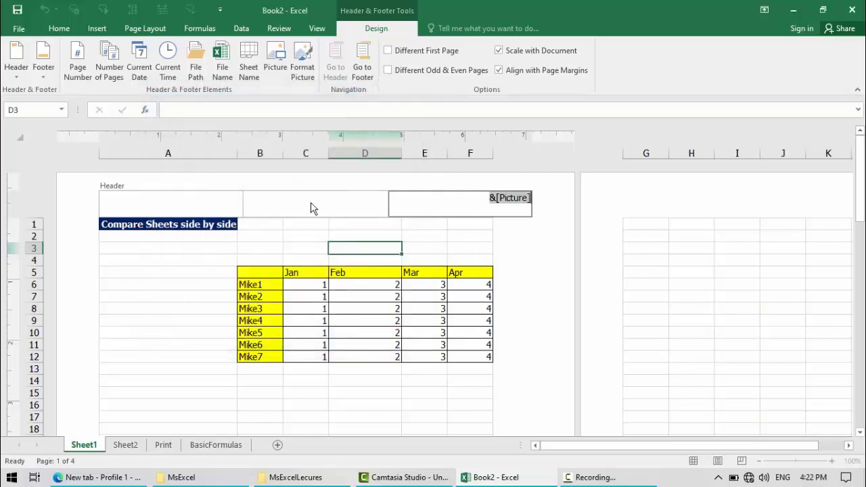
click(183, 332)
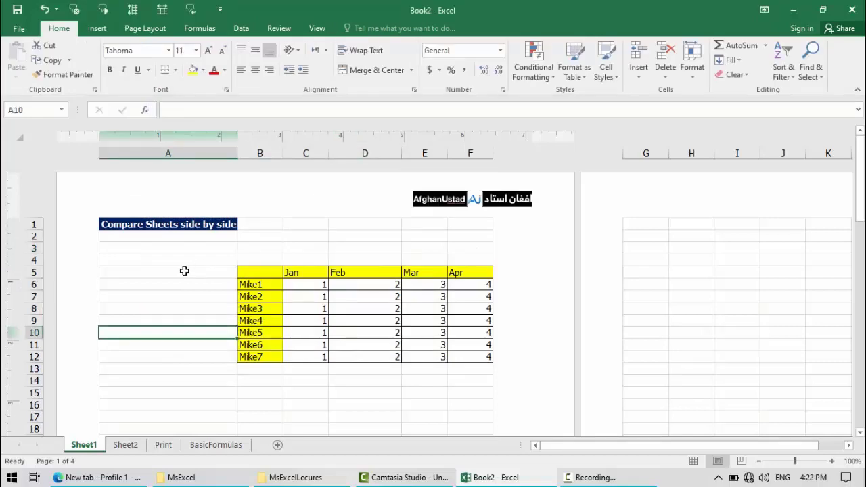
Step: Check the header logo on the first two pages of Sheet1's print preview
key(ctrl+p)
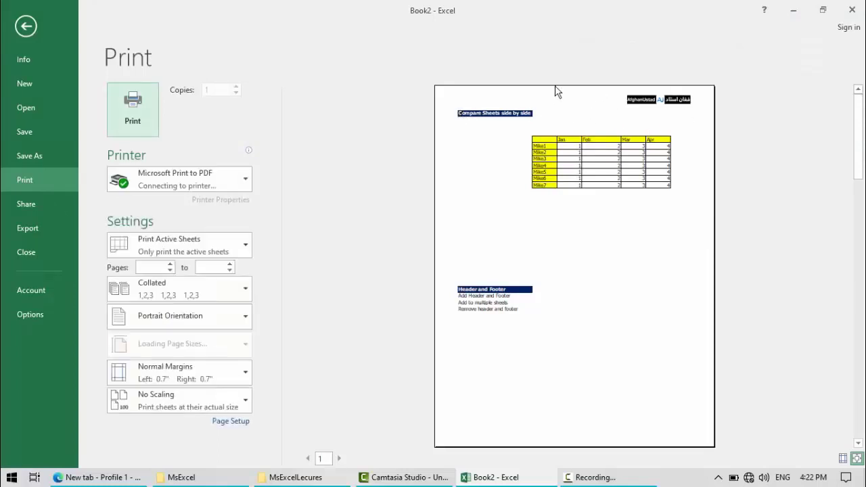
click(355, 458)
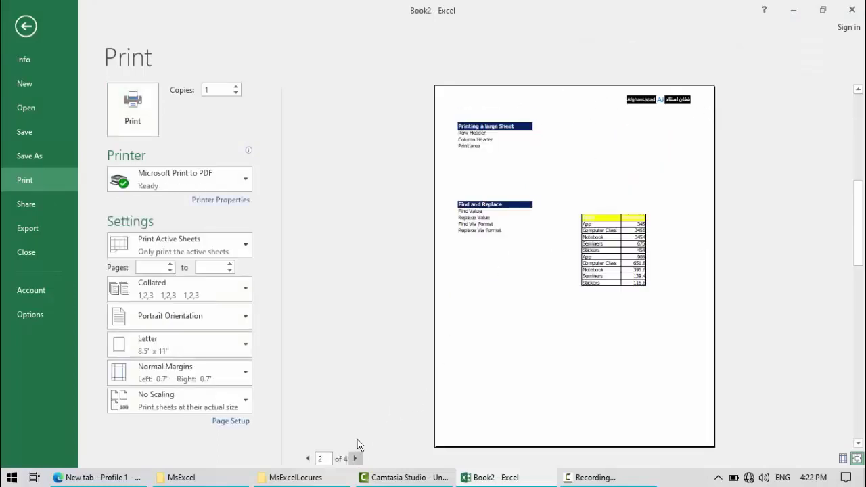
click(308, 458)
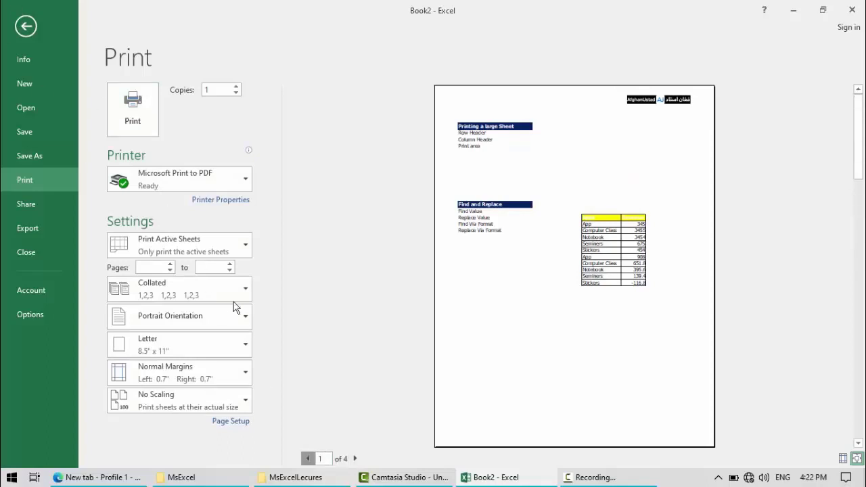
click(26, 26)
Step: Check the header of Sheet2 in its print preview and return to the worksheet
click(127, 450)
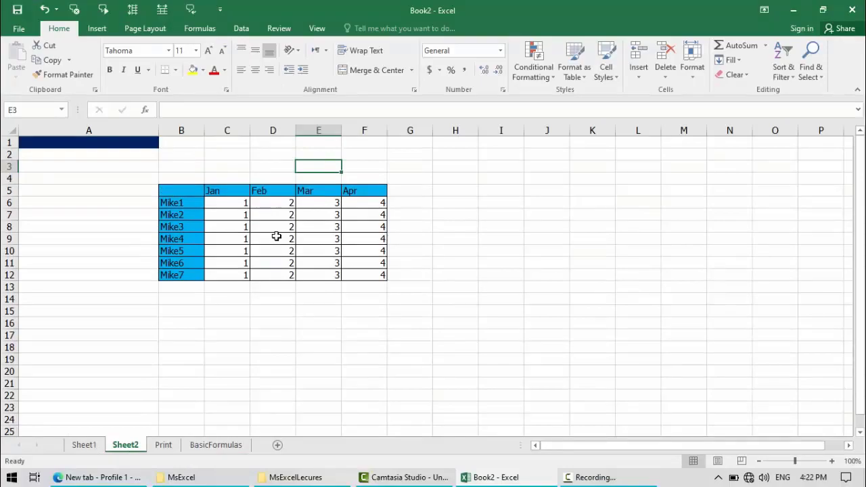
key(ctrl+p)
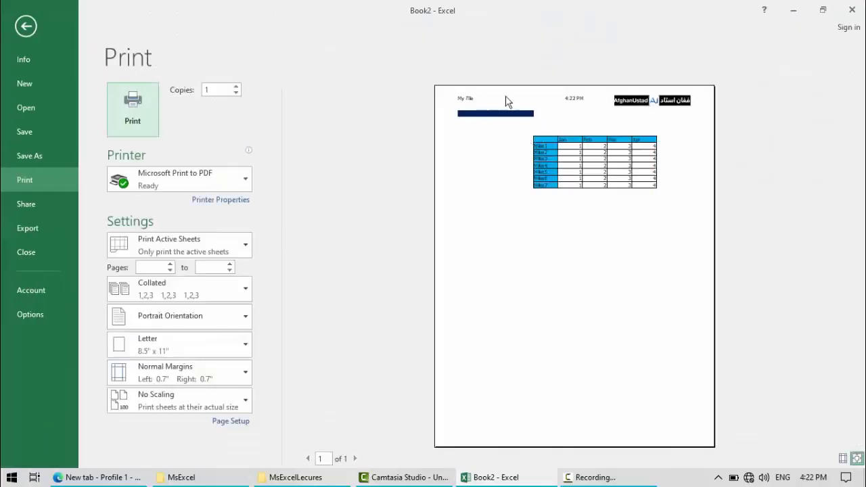
click(27, 28)
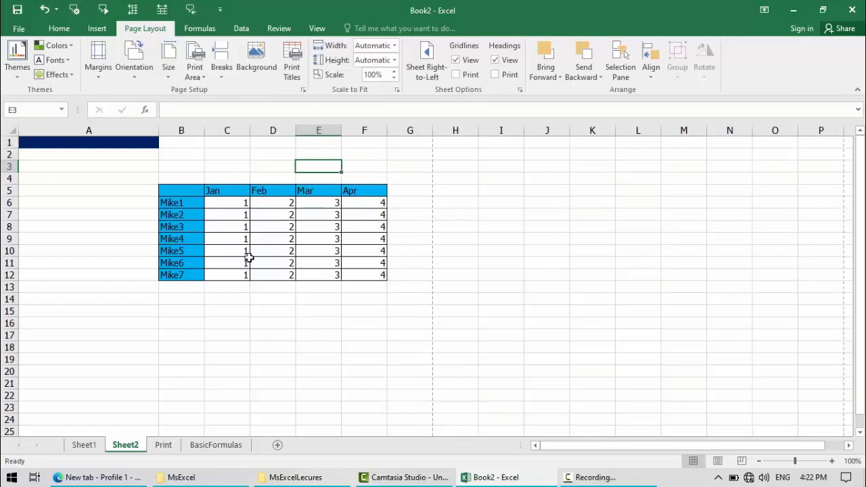
click(127, 322)
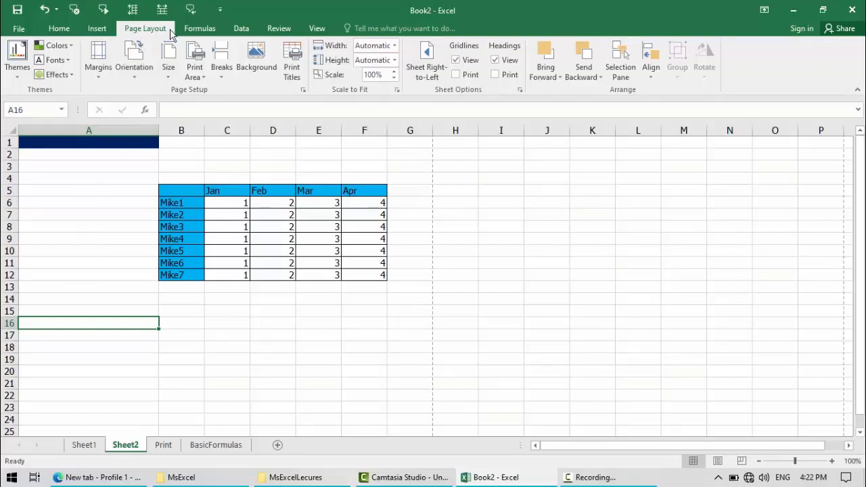
Step: Remove the header from Sheet2 by setting its header to (none) in Page Setup
click(303, 91)
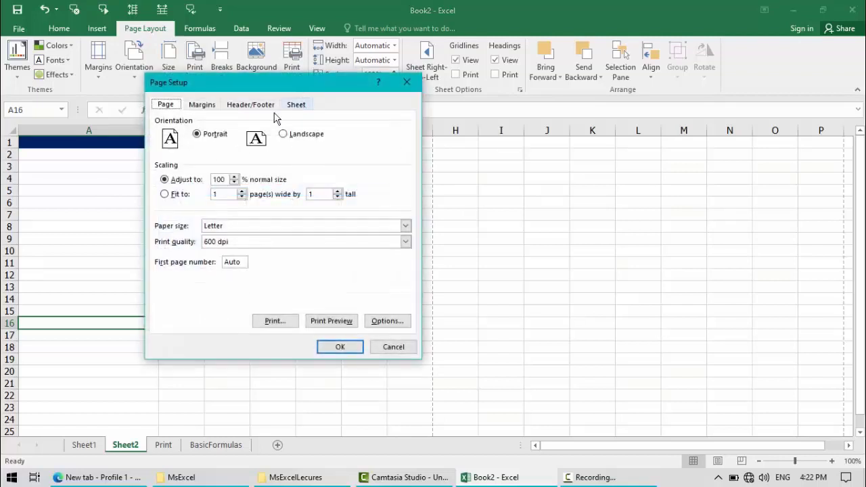
click(249, 106)
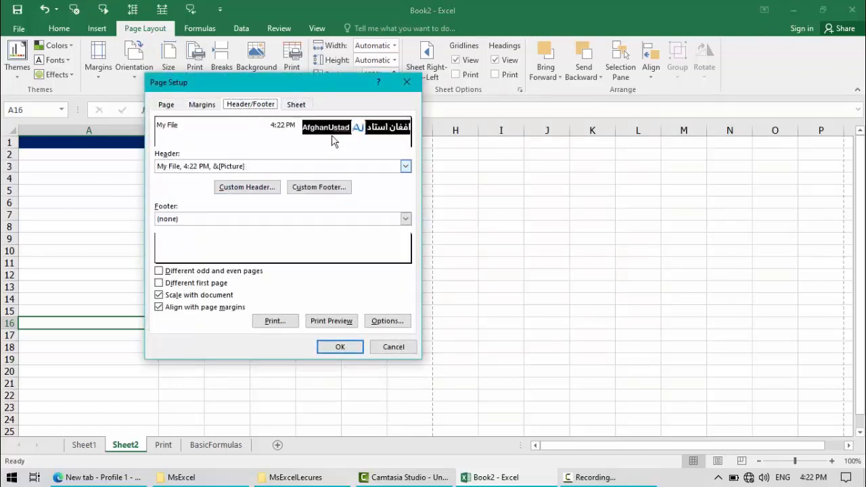
click(406, 166)
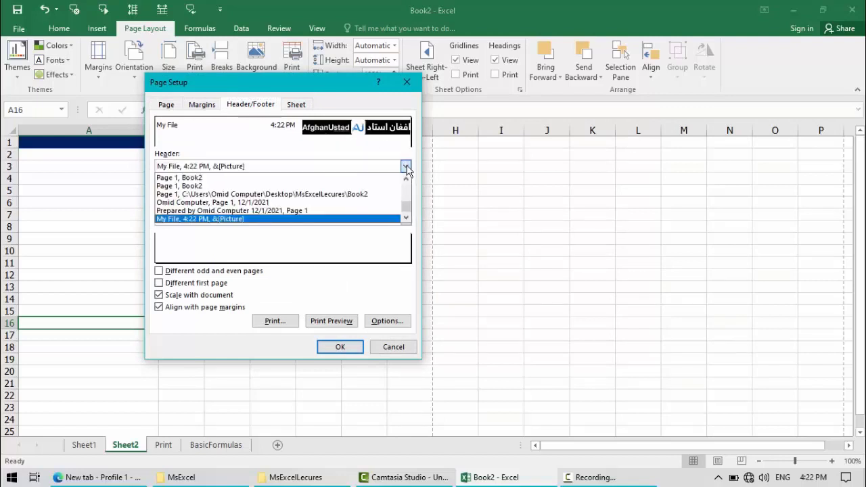
scroll(313, 196, up, 3)
scroll(311, 195, up, 3)
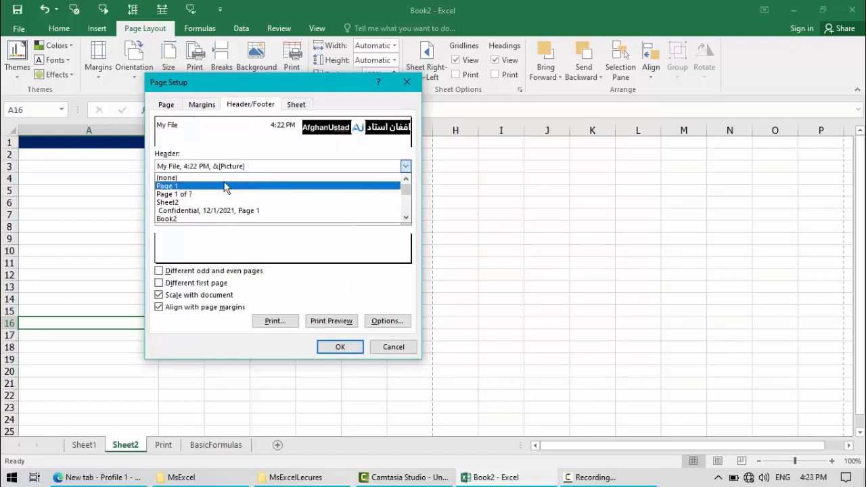
click(190, 178)
click(332, 347)
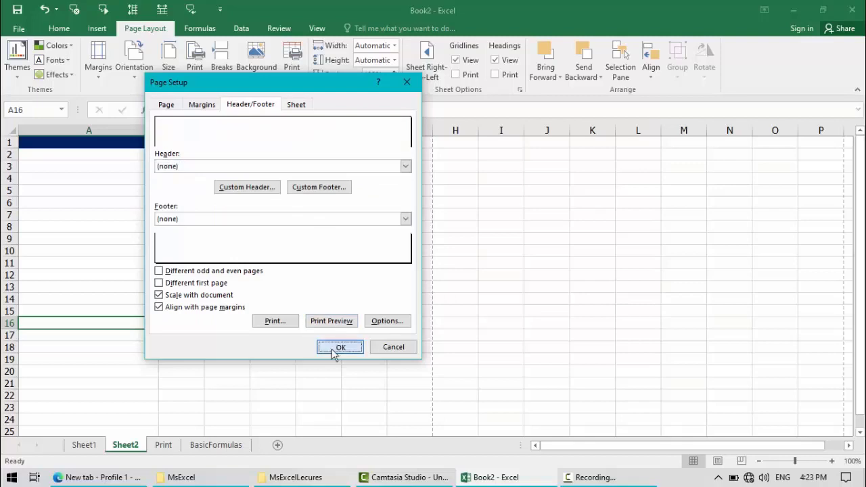
Step: Check the header area of Sheet2 in its print preview and return to the worksheet
click(118, 275)
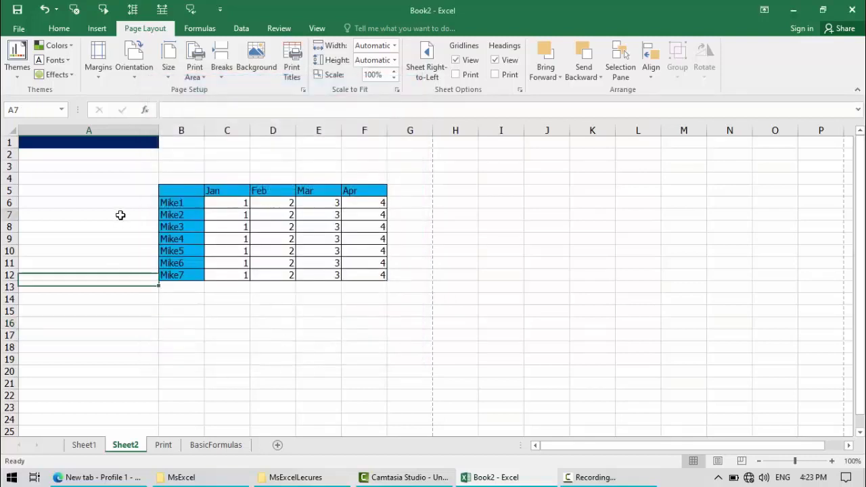
click(120, 215)
key(ctrl+p)
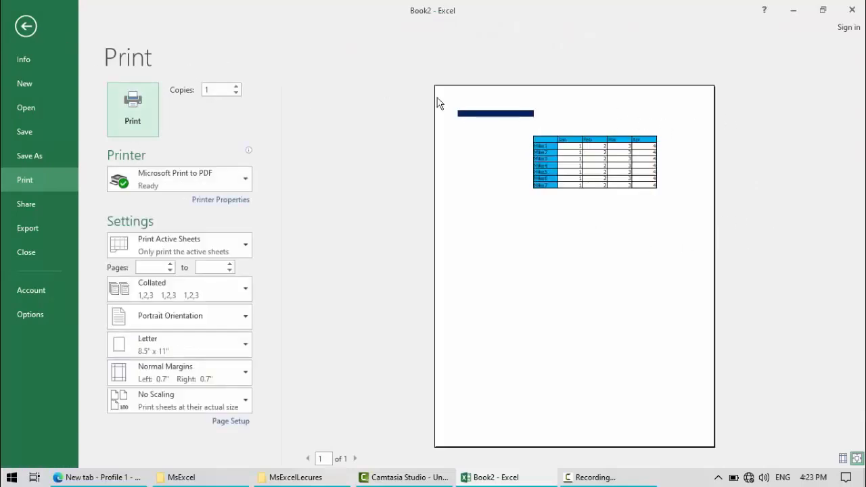
click(26, 26)
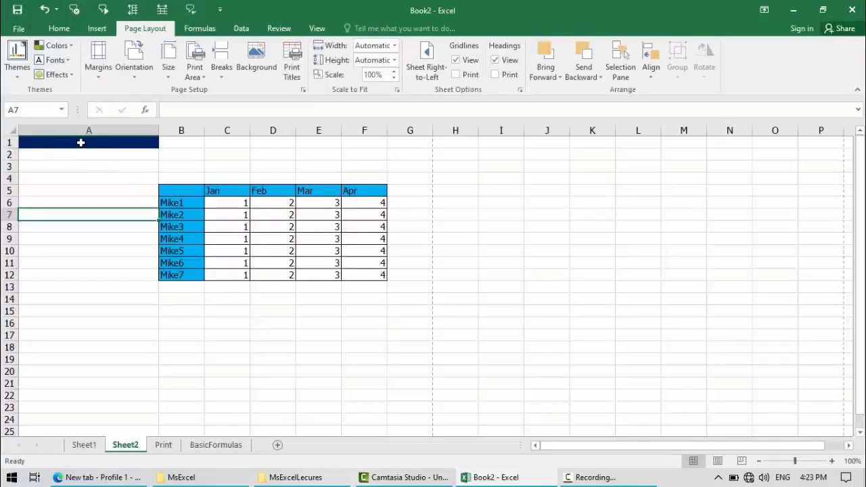
Step: Delete row 1 of Sheet2 and check the page in print preview
click(10, 143)
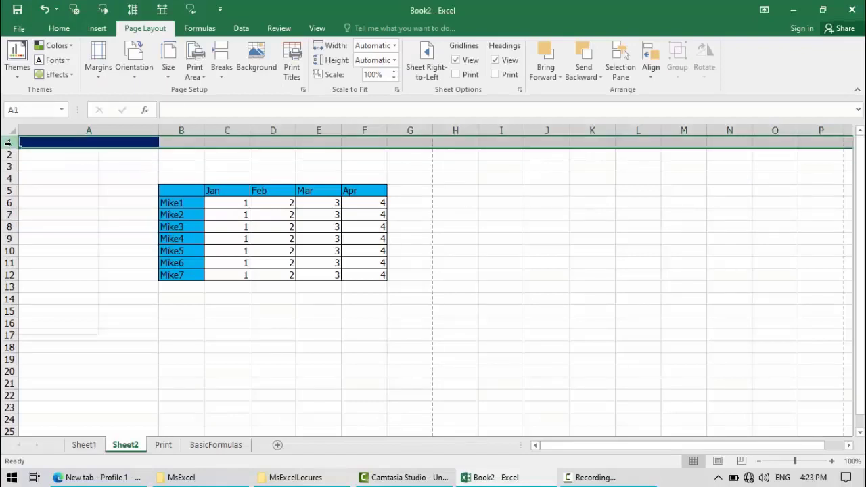
right_click(11, 143)
click(45, 248)
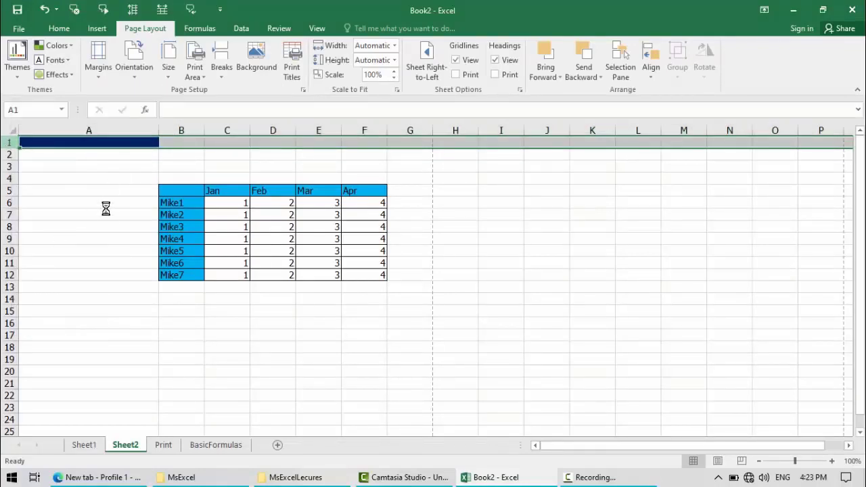
click(115, 238)
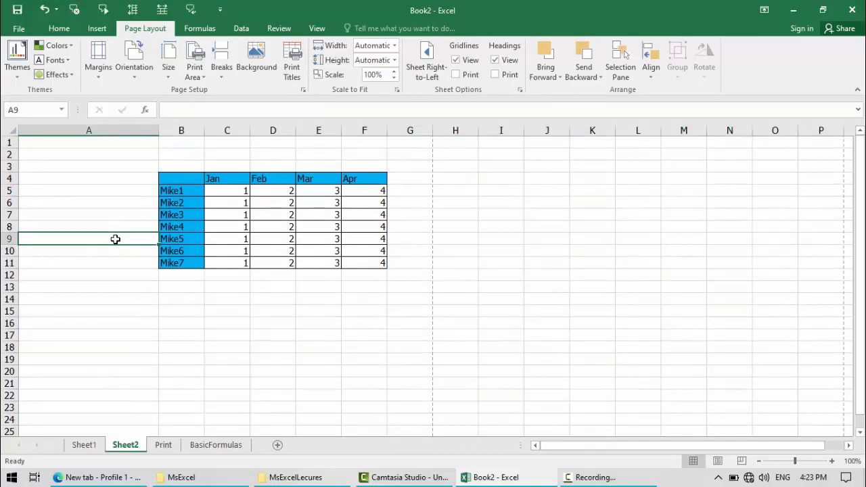
key(ctrl+p)
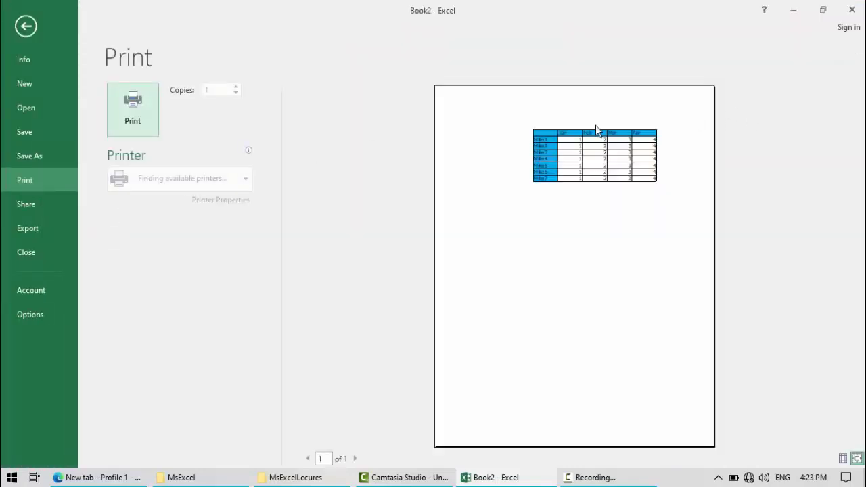
click(31, 14)
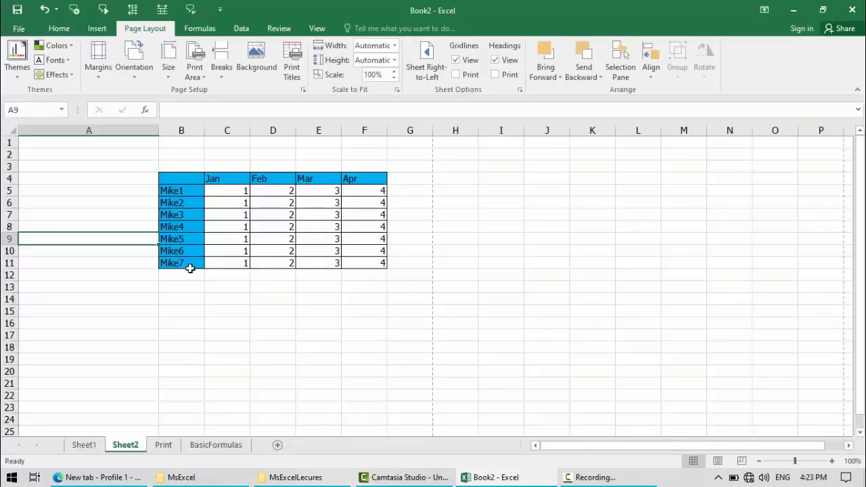
Step: Insert the current time in the center header section and the current date in the left header section of Sheet1
click(81, 444)
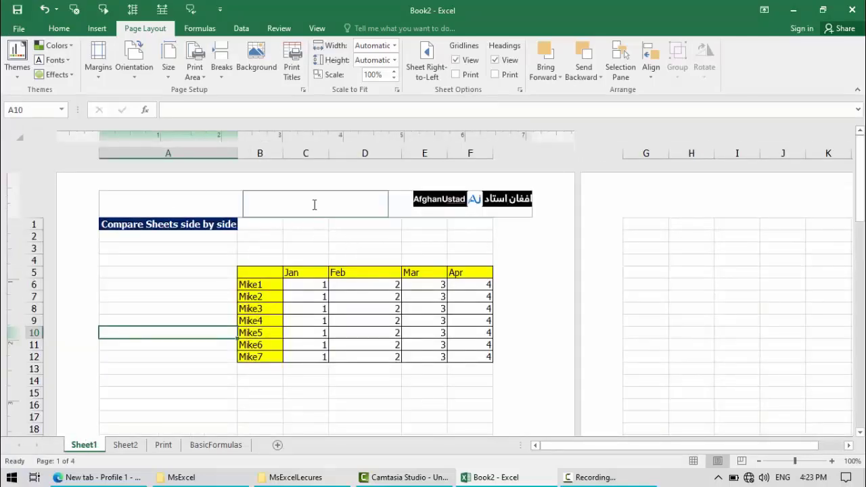
click(315, 204)
click(374, 30)
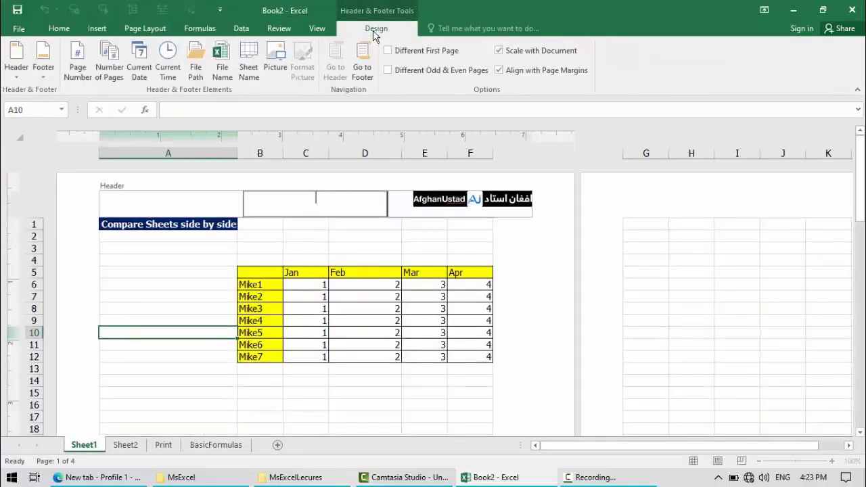
click(168, 61)
click(310, 234)
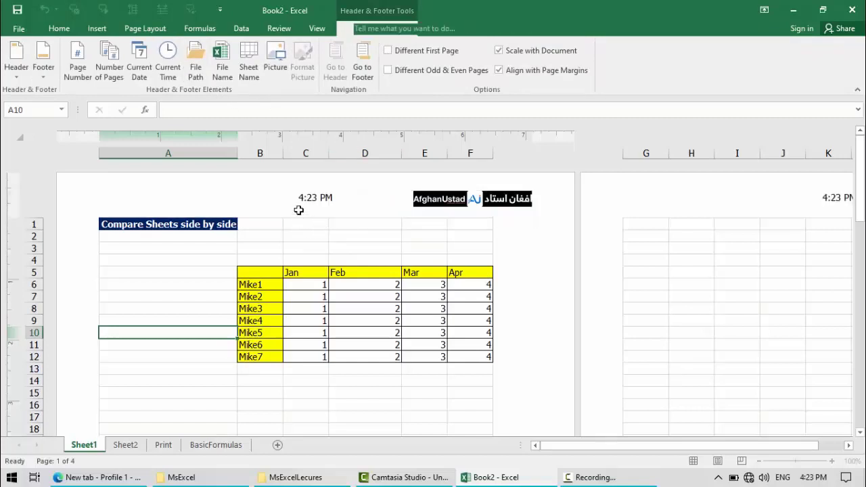
click(191, 207)
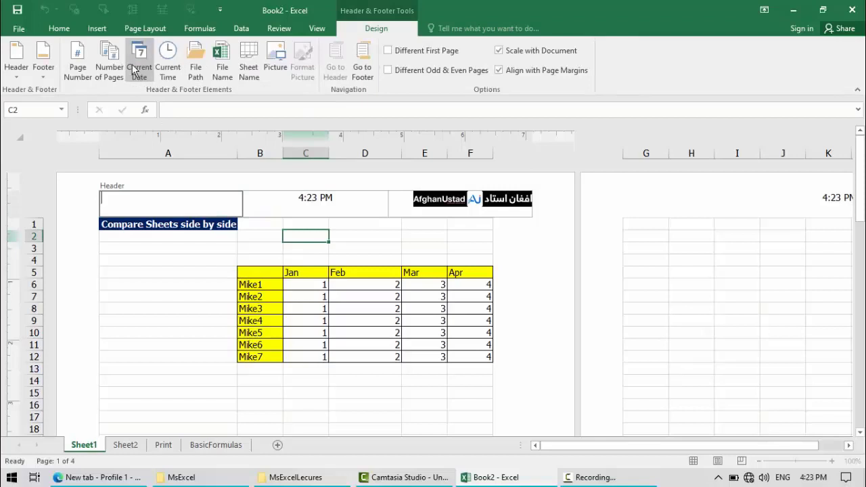
click(135, 70)
click(149, 306)
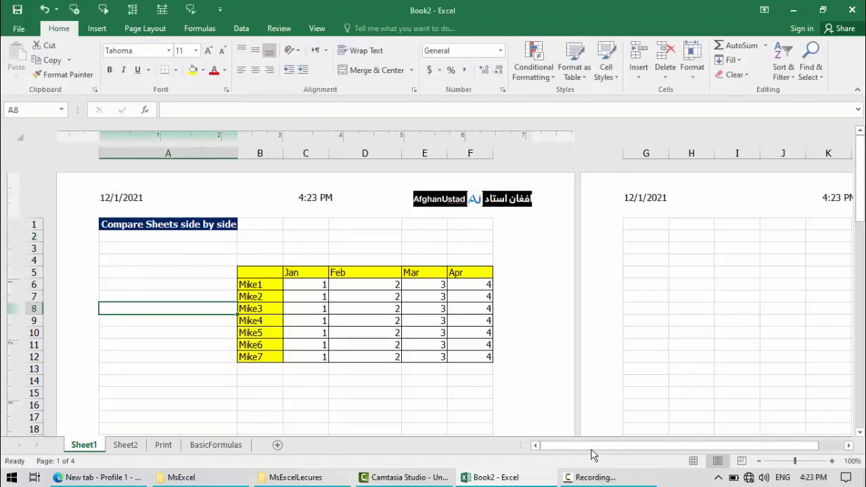
Step: Show Sheet2 in Page Layout view to examine its header area
drag(592, 449, 113, 453)
click(114, 447)
scroll(289, 331, down, 2)
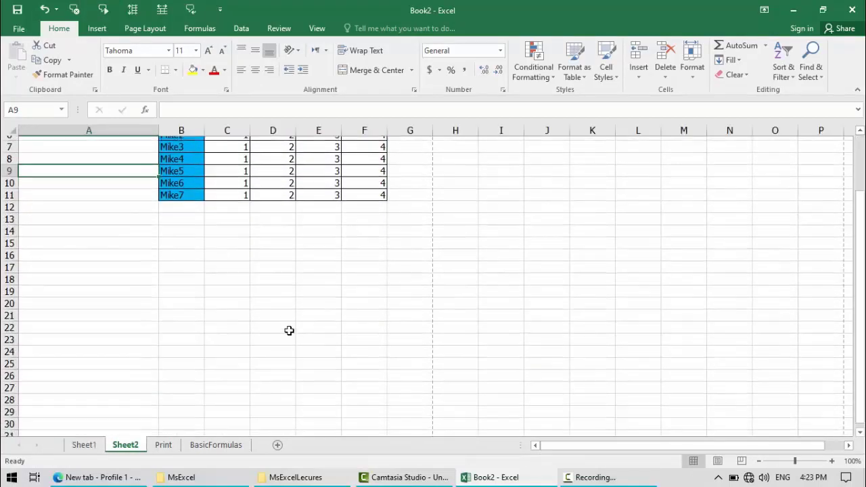
scroll(289, 330, up, 2)
click(280, 29)
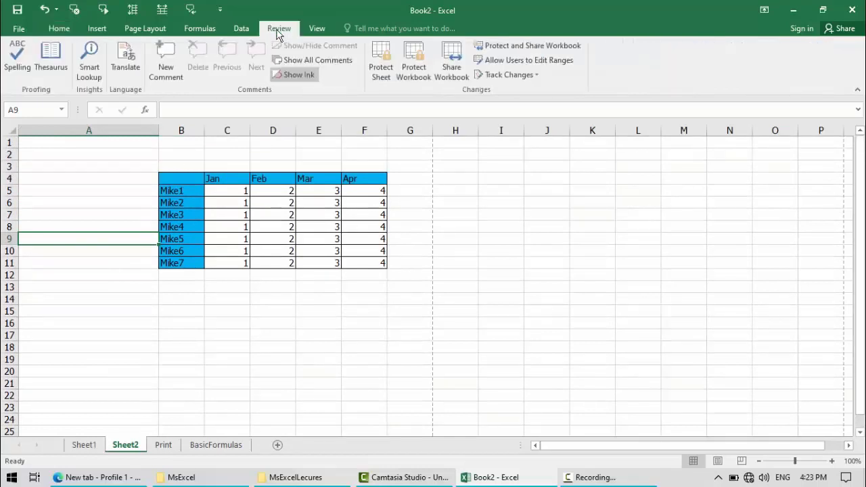
click(306, 29)
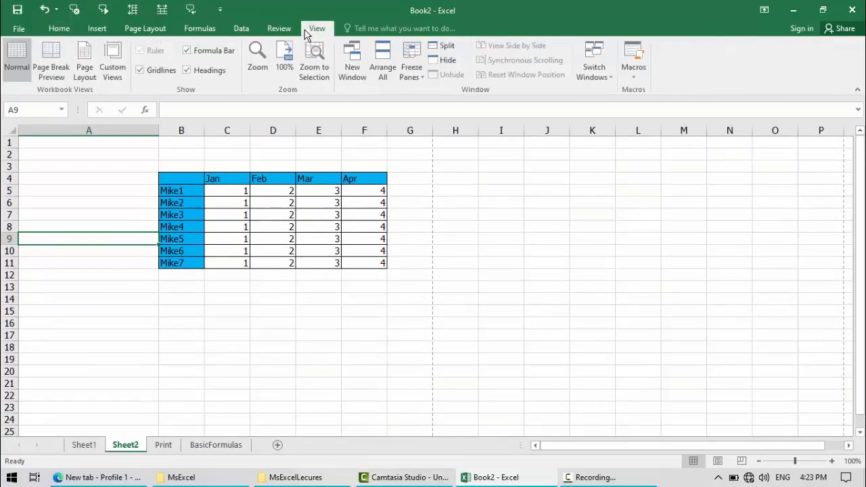
click(84, 65)
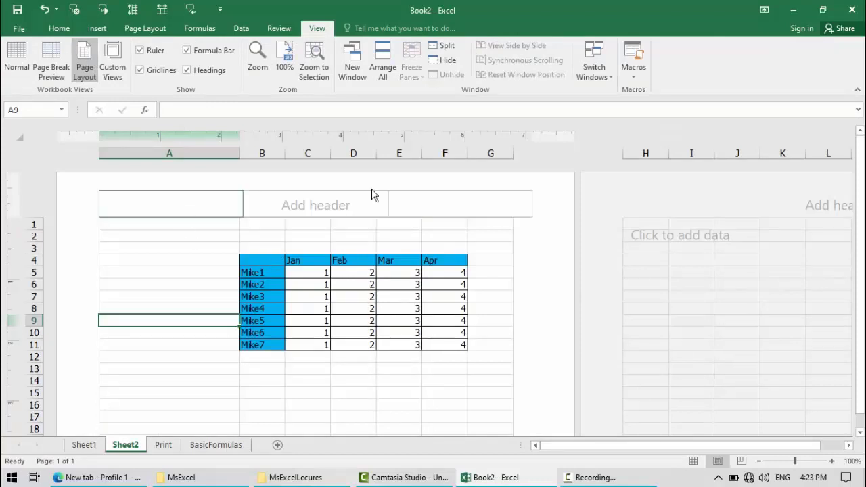
Step: Group Sheet1 and Sheet2, and apply Sheet1's header to both by entering and leaving its right header section
click(84, 446)
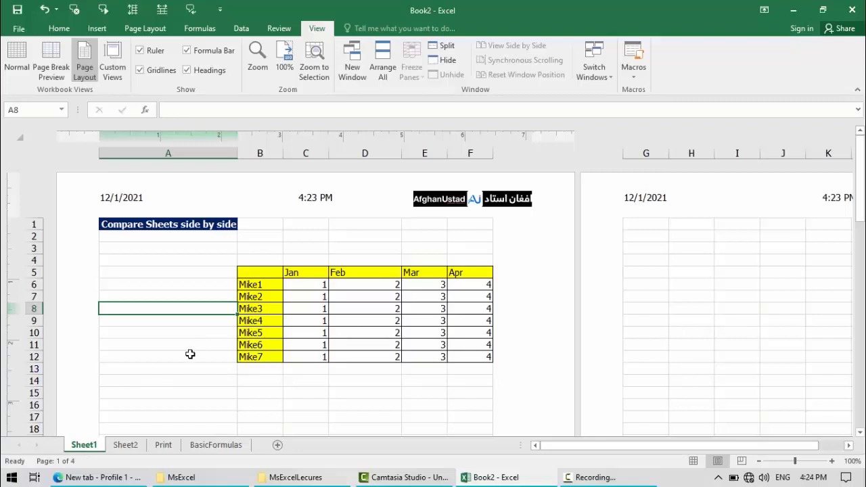
ctrl+click(126, 445)
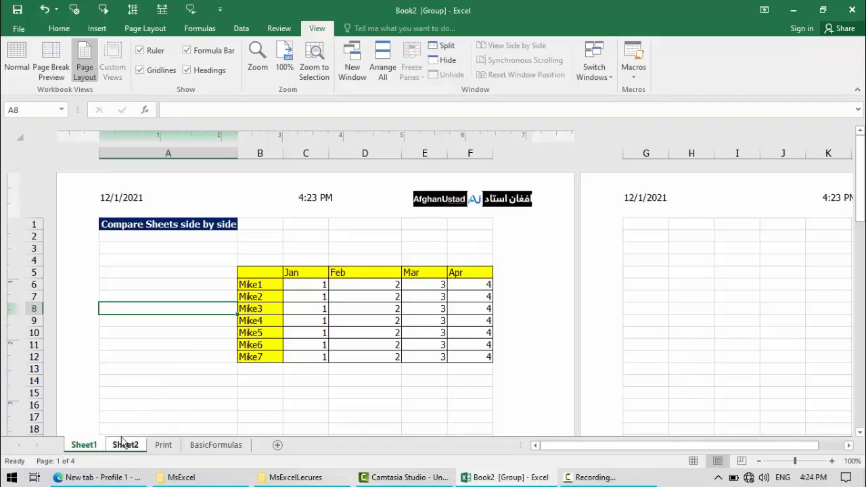
click(471, 212)
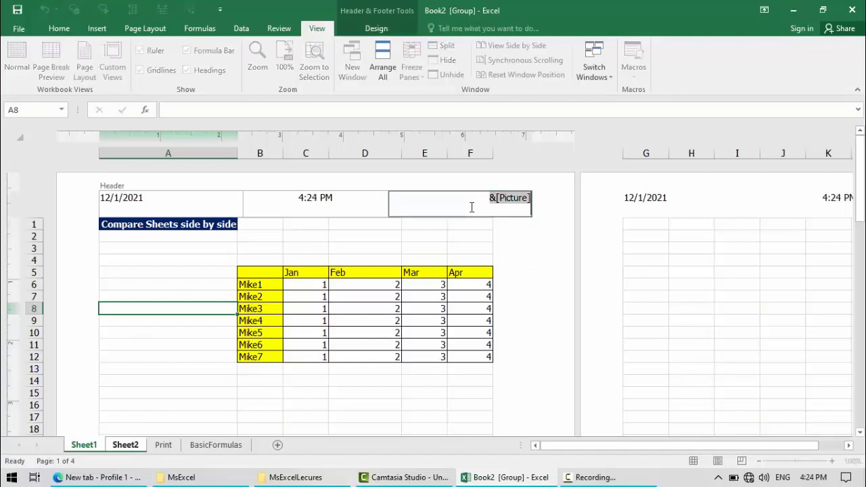
click(362, 245)
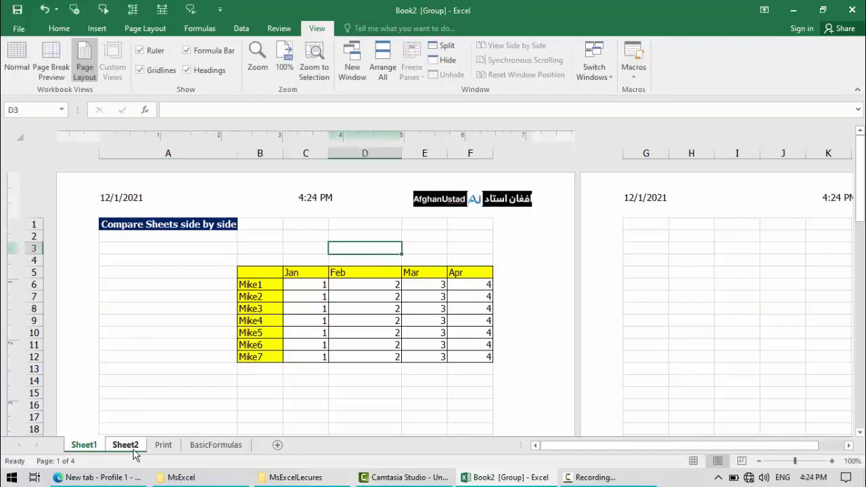
Step: Compare the headers of the grouped Sheet2 and Sheet1 in Page Layout view
click(100, 446)
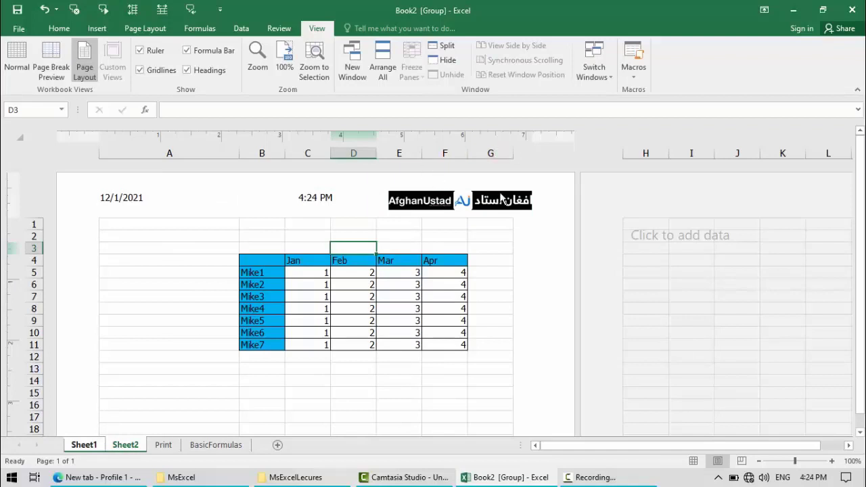
drag(677, 447, 575, 444)
click(84, 445)
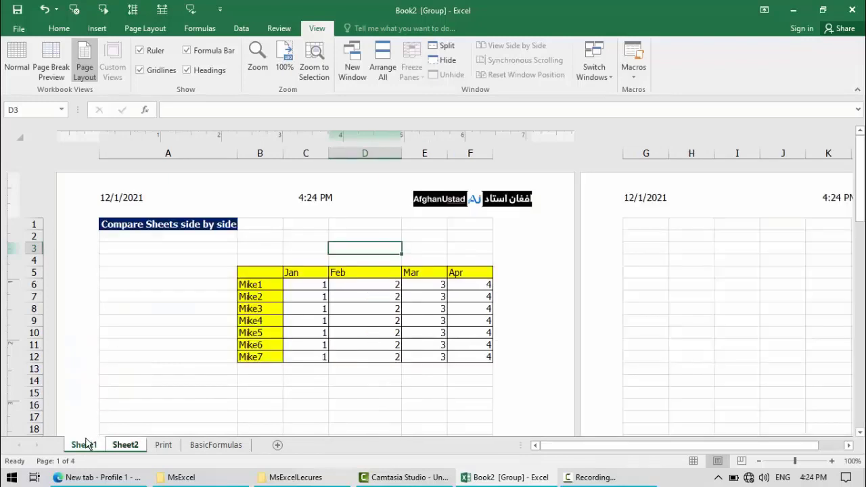
click(181, 342)
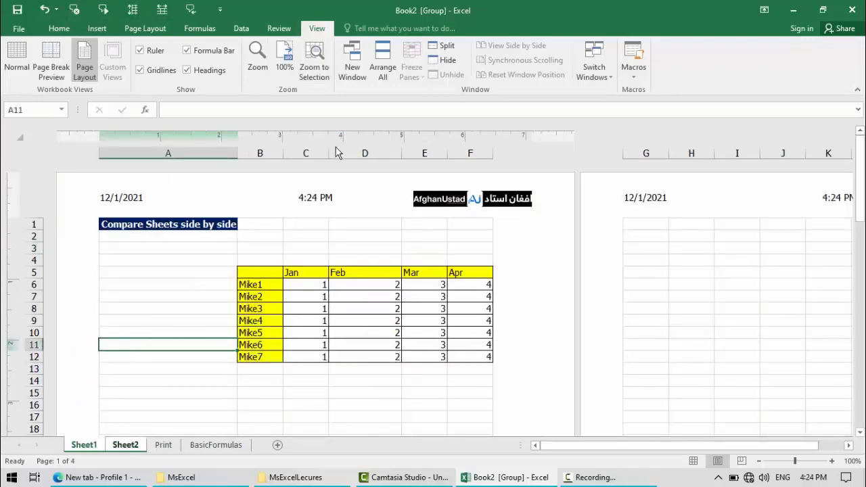
Step: Return Sheet1 to Normal view and review the Header and Footer topic list in cells A28 to A31
click(17, 61)
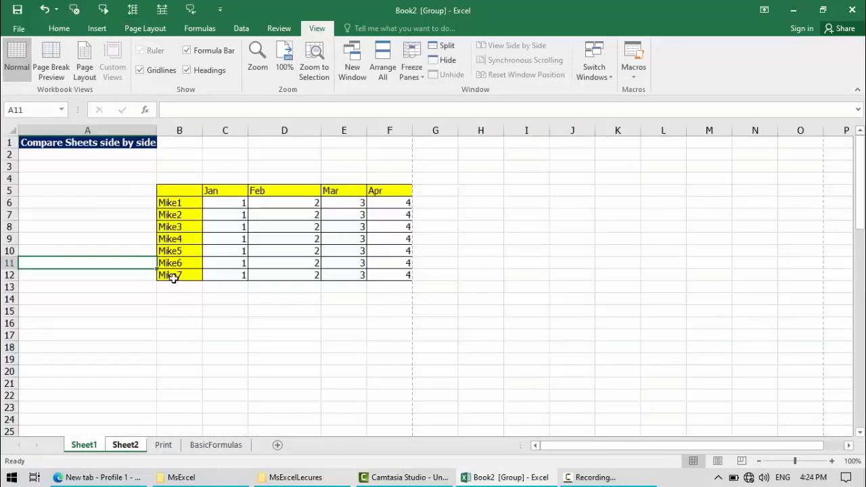
scroll(174, 279, down, 6)
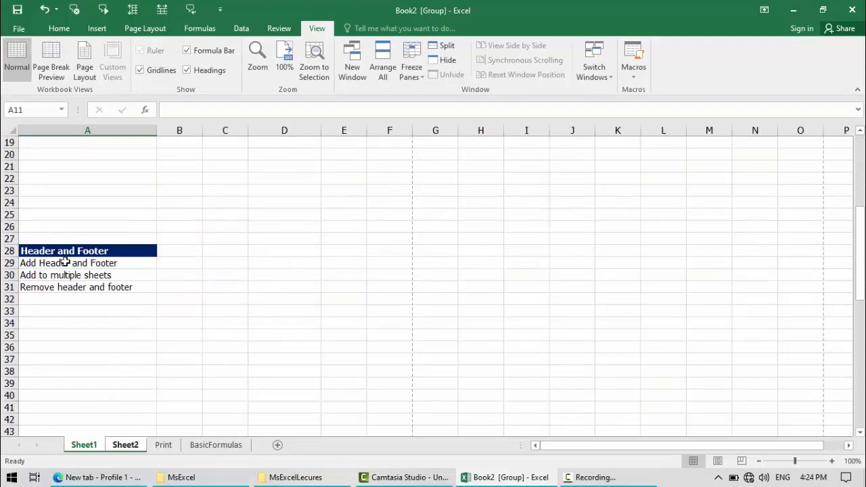
click(65, 262)
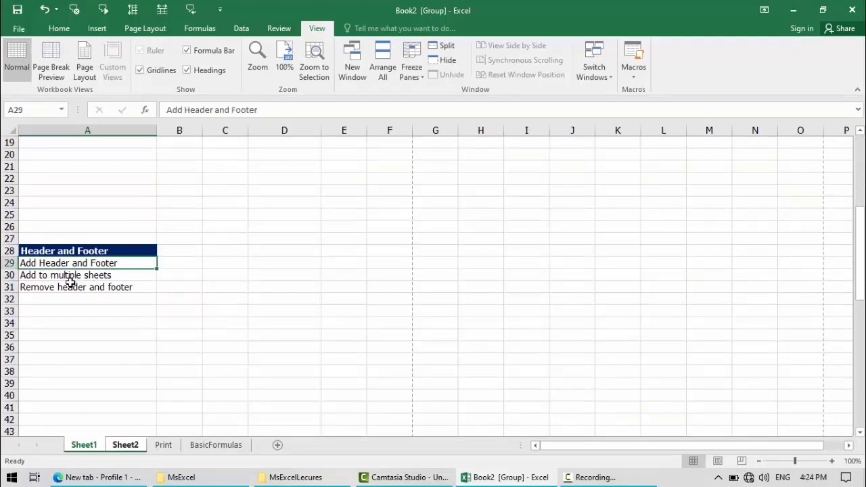
click(72, 284)
click(75, 274)
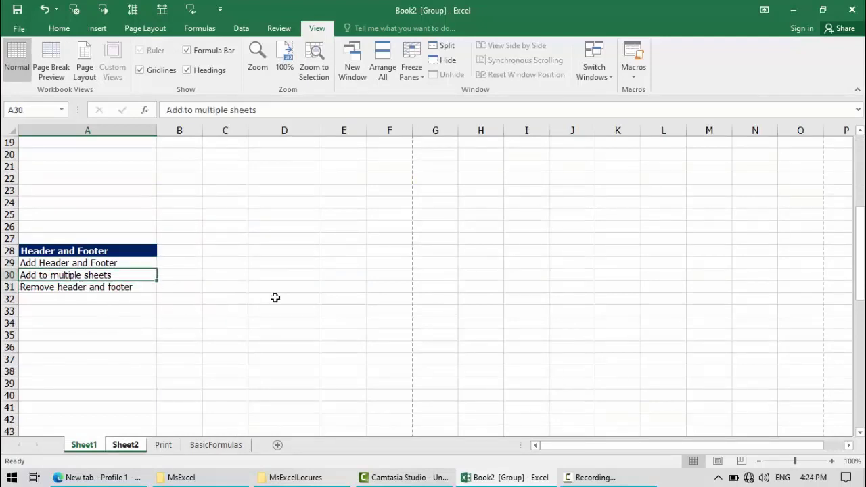
click(73, 290)
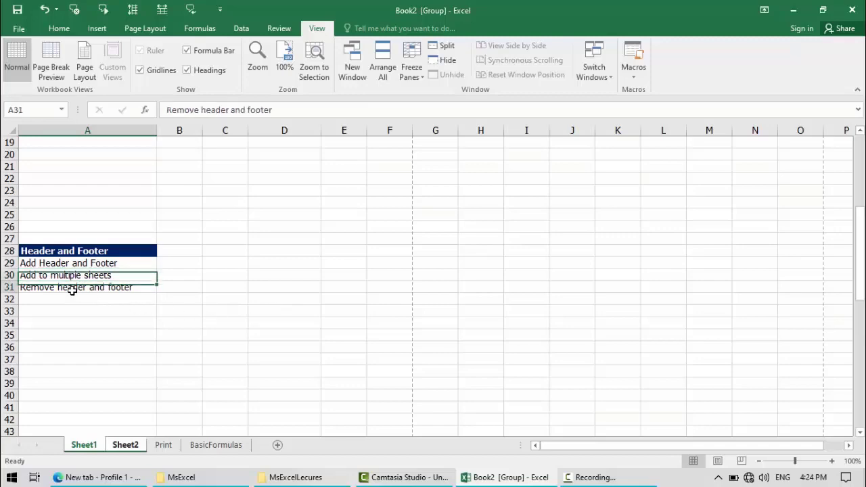
scroll(168, 341, up, 6)
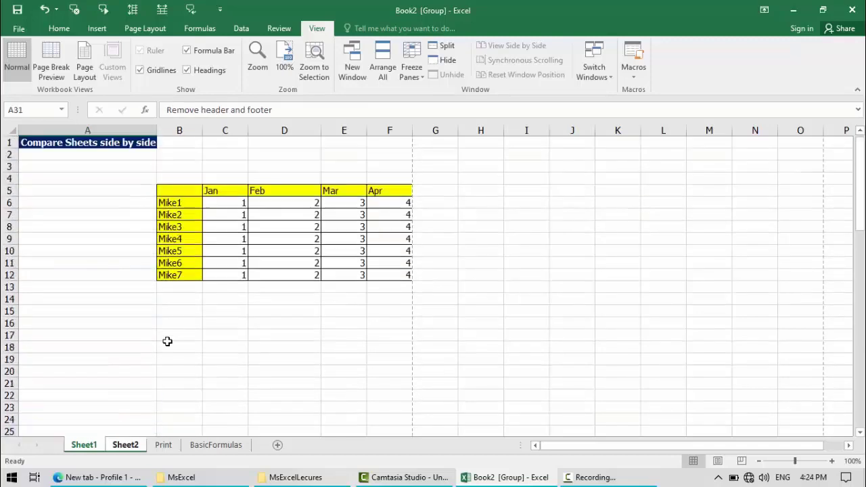
Step: Check the print preview of the grouped Sheet1 and Sheet2, and return to the worksheet
scroll(162, 337, down, 8)
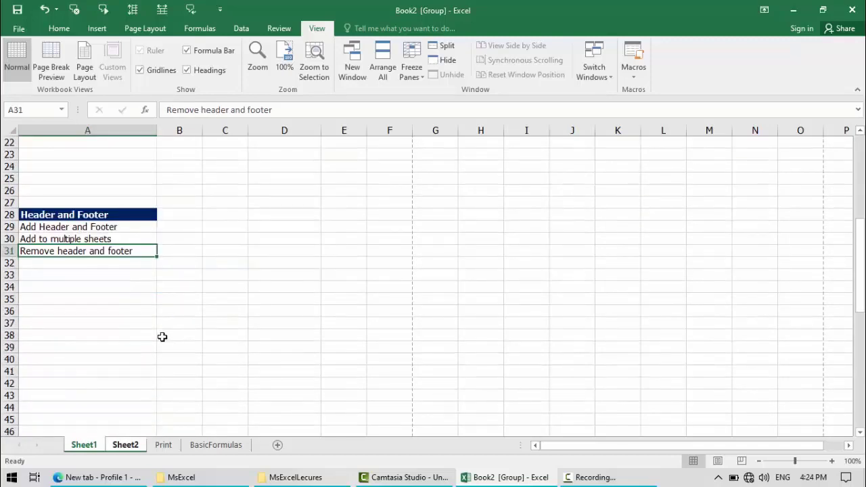
key(ctrl+p)
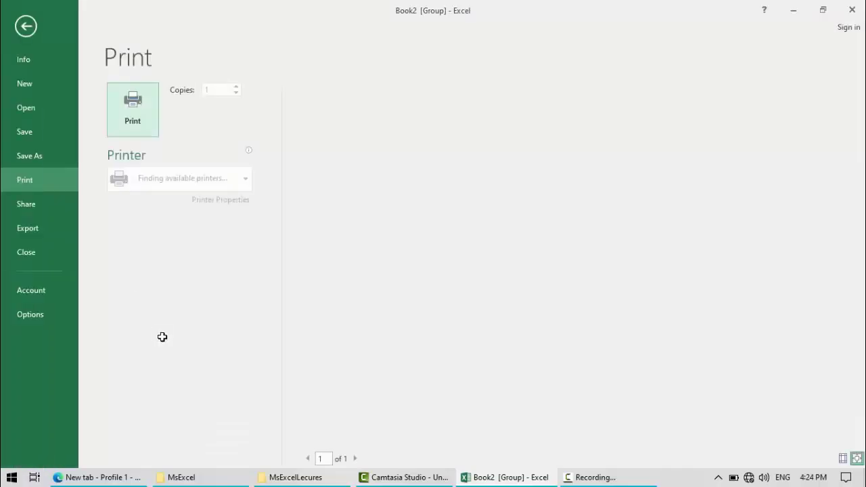
click(27, 27)
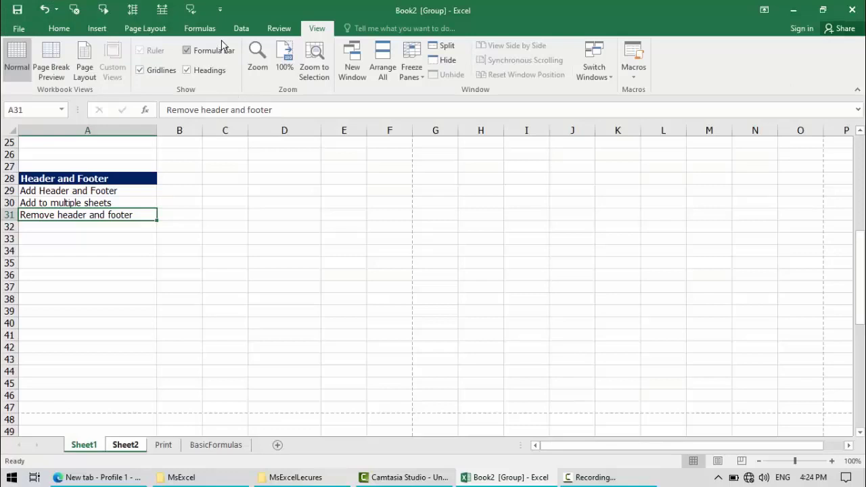
Step: Remove the header from the grouped Sheet1 and Sheet2 by setting it to (none) in Page Setup
click(141, 29)
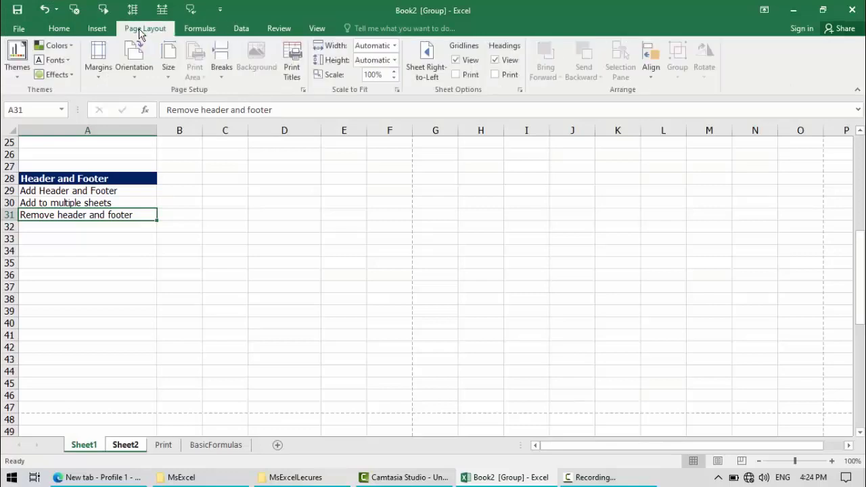
click(304, 91)
click(249, 111)
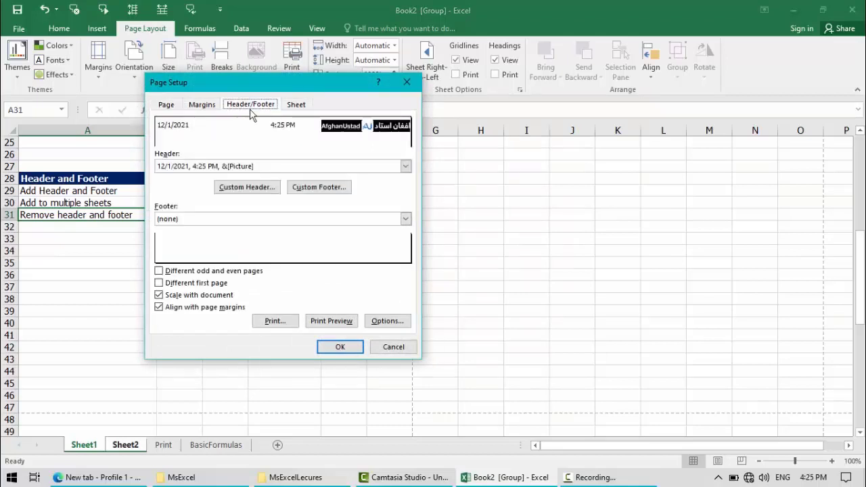
click(405, 166)
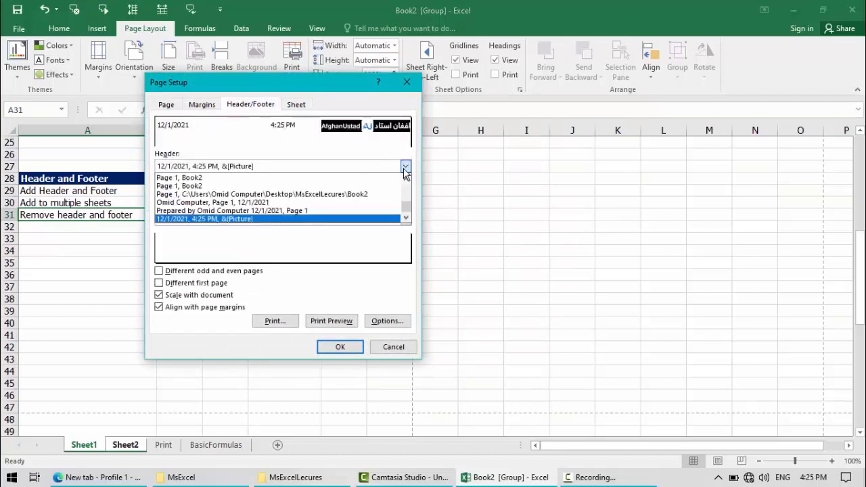
scroll(276, 205, up, 3)
scroll(276, 205, up, 2)
click(186, 178)
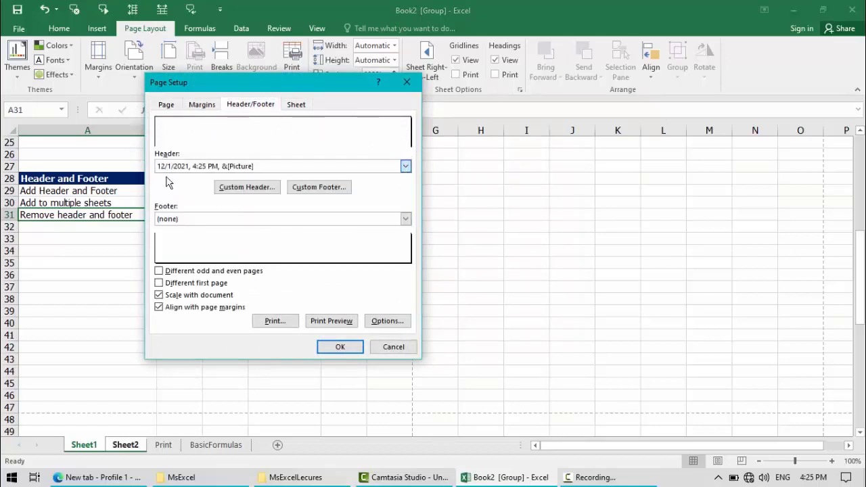
click(342, 347)
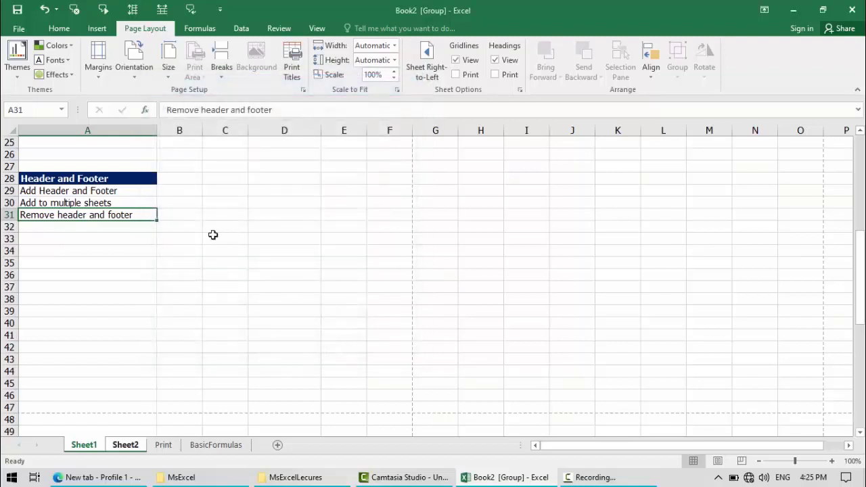
Step: Inspect the header area in the print preview with Sheet1 active, and return to the worksheet
click(162, 289)
key(ctrl+p)
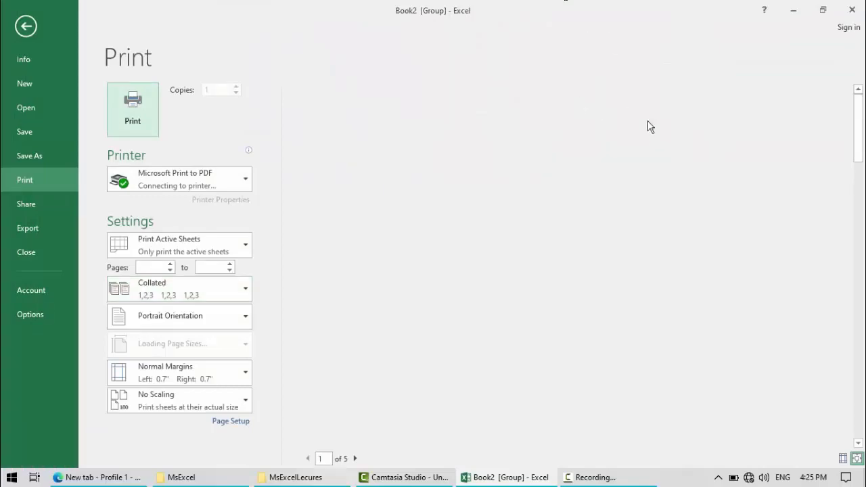
click(26, 26)
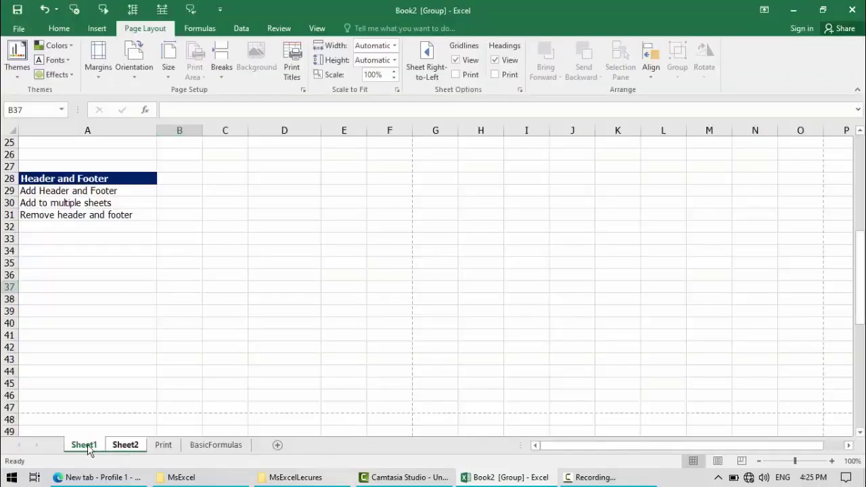
Step: Switch to Sheet2, examine the group's print preview for a header, and return to Sheet1
click(86, 447)
click(123, 447)
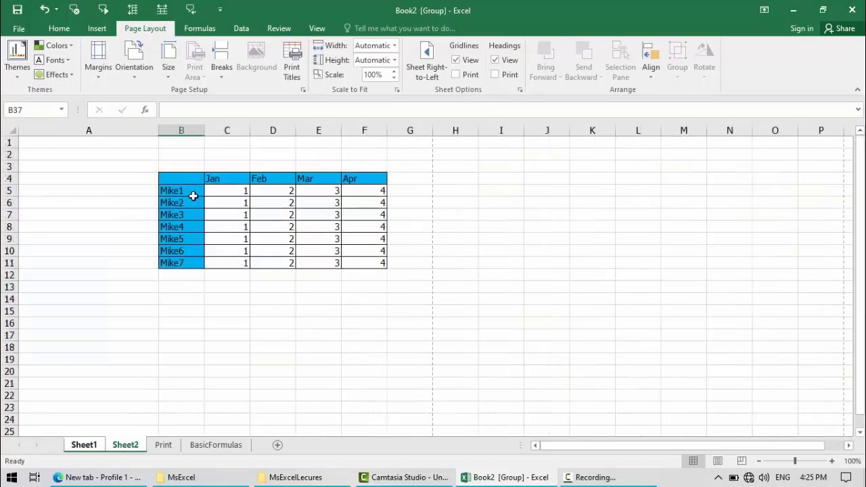
key(ctrl+p)
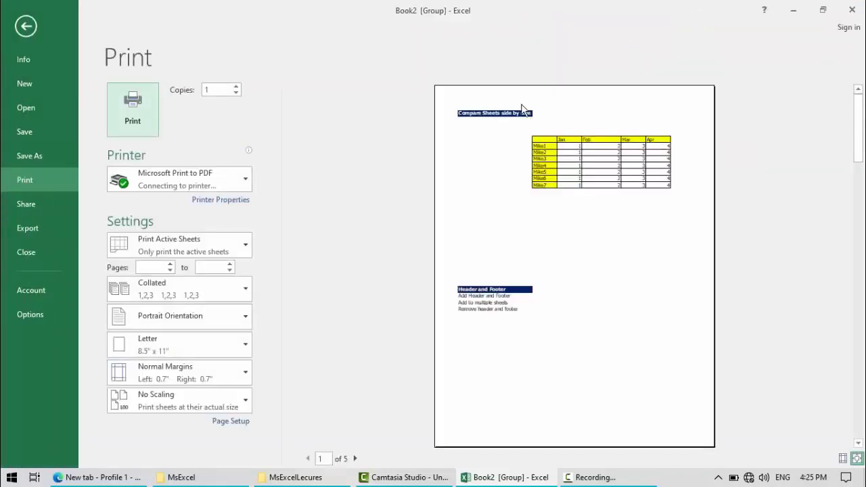
click(25, 27)
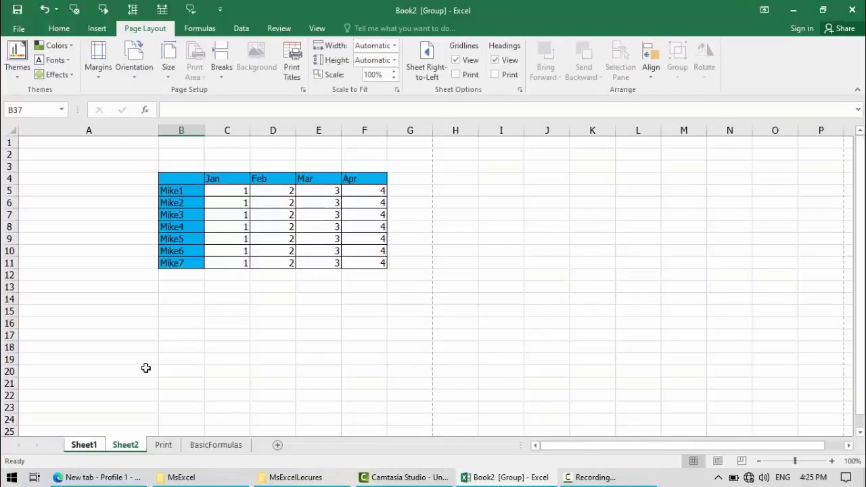
click(99, 299)
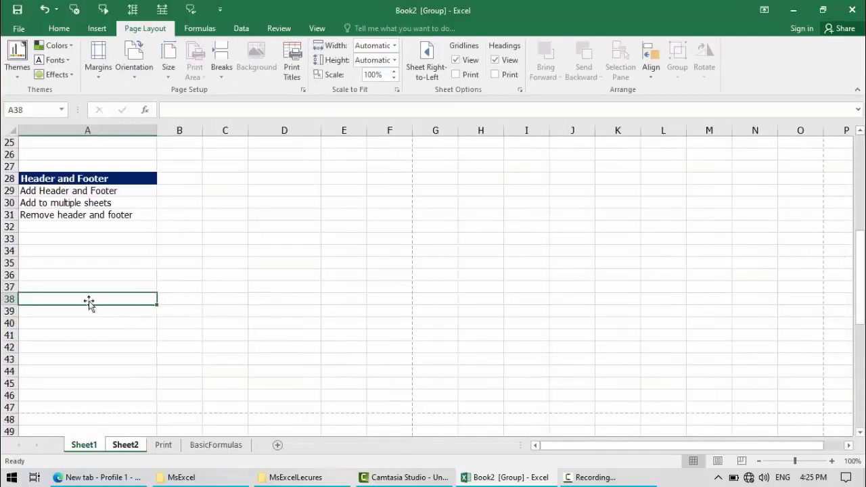